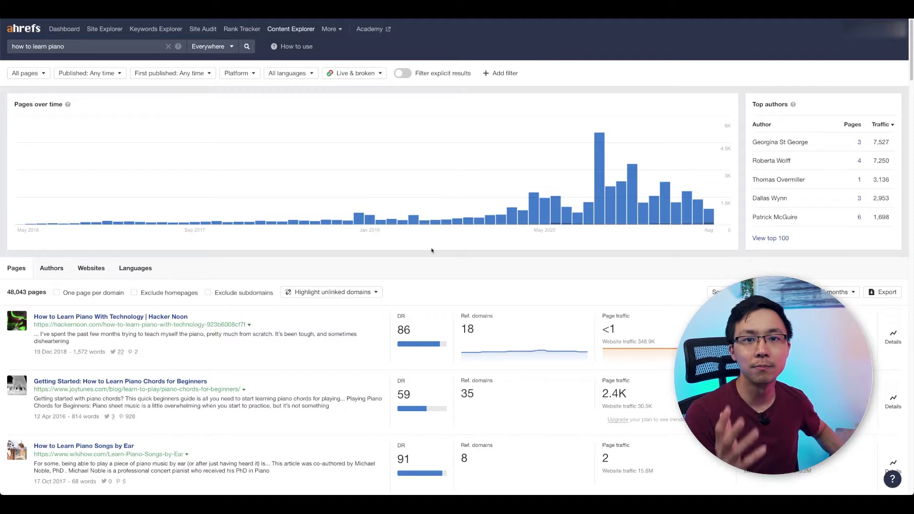
pyautogui.scroll(-1, 336, 252)
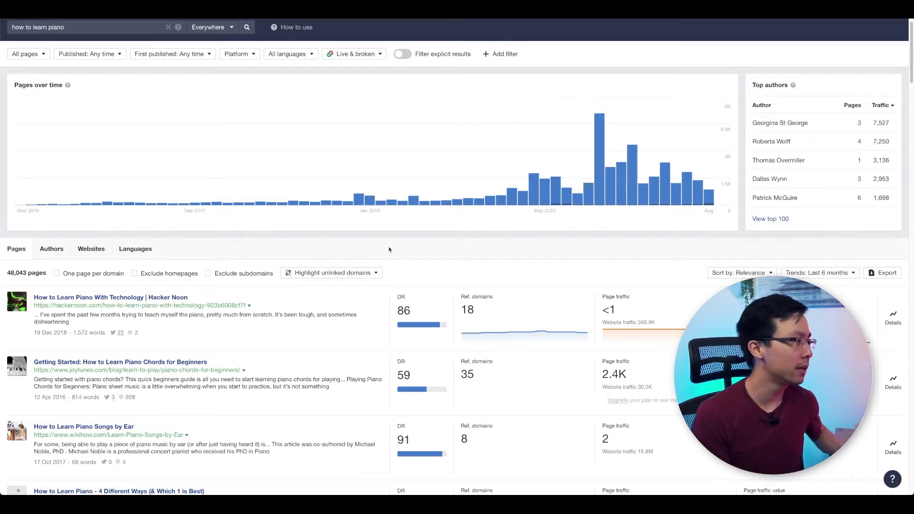
pyautogui.scroll(-1, 324, 251)
pyautogui.scroll(-3, 320, 233)
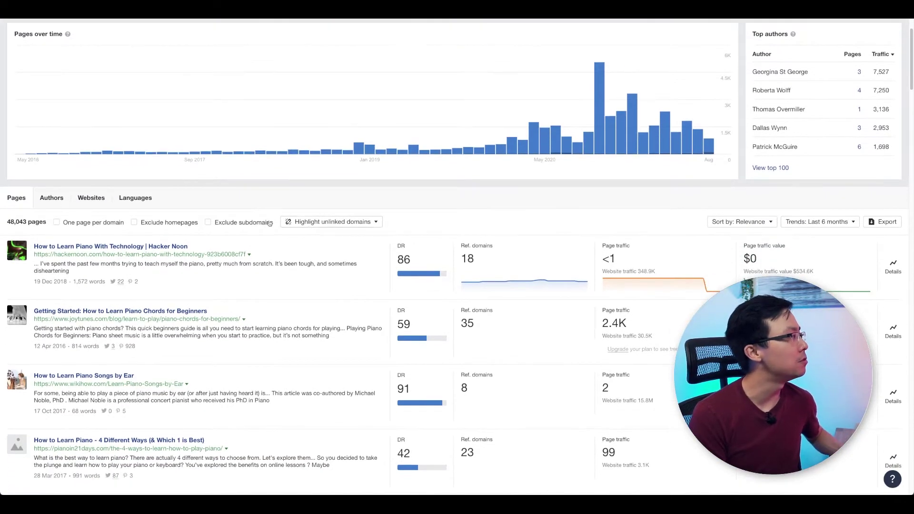
pyautogui.scroll(-1, 571, 200)
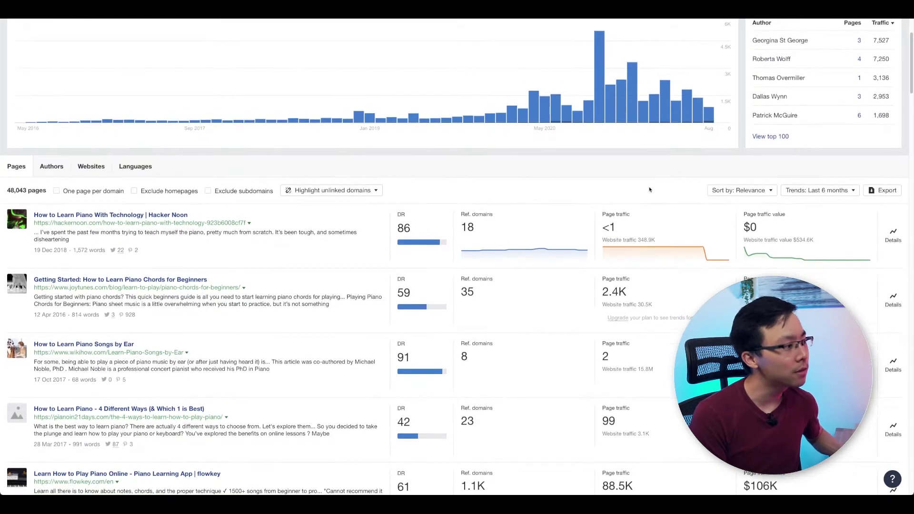
pyautogui.scroll(-1, 698, 182)
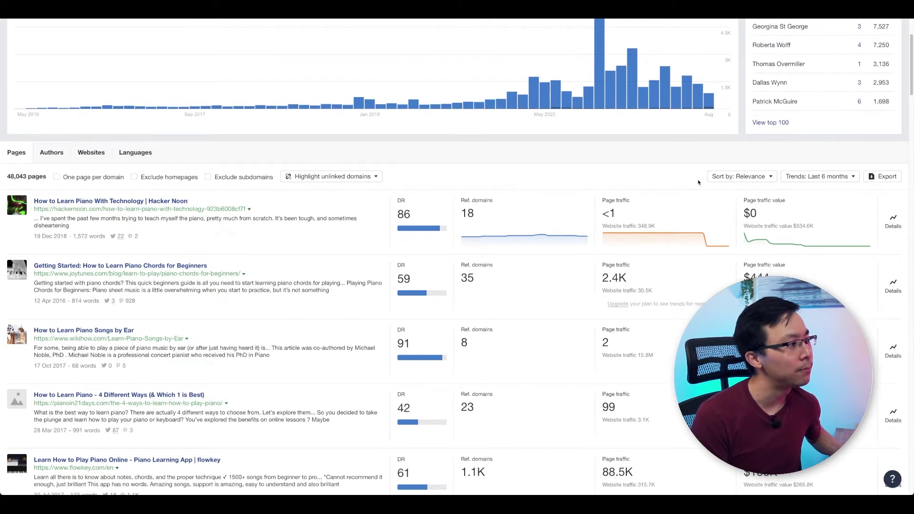
# Sort the piano results by Page traffic, highest first
pyautogui.click(767, 177)
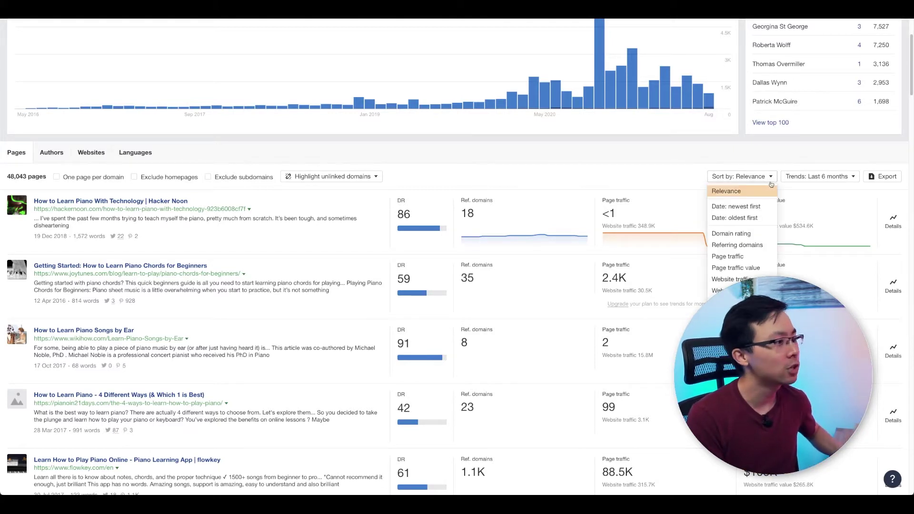
pyautogui.click(740, 256)
pyautogui.scroll(-3, 575, 204)
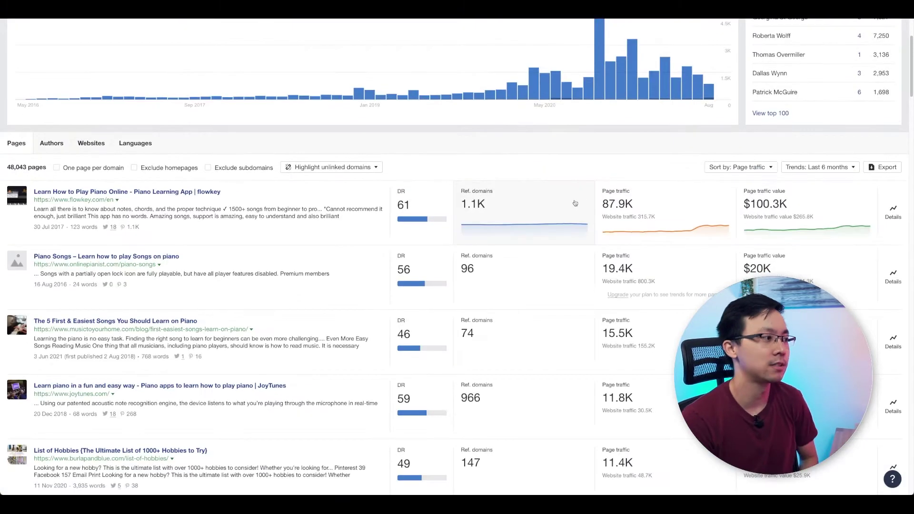
pyautogui.scroll(-2, 575, 204)
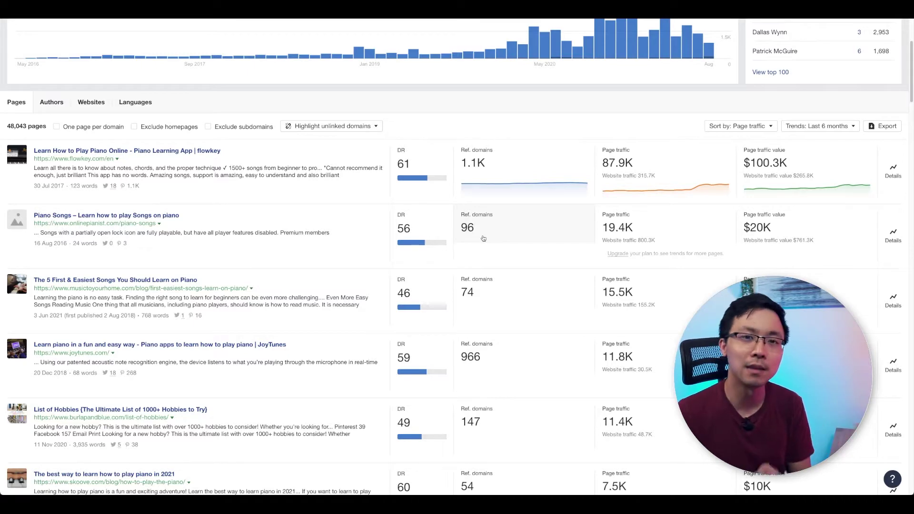
pyautogui.scroll(-1, 483, 239)
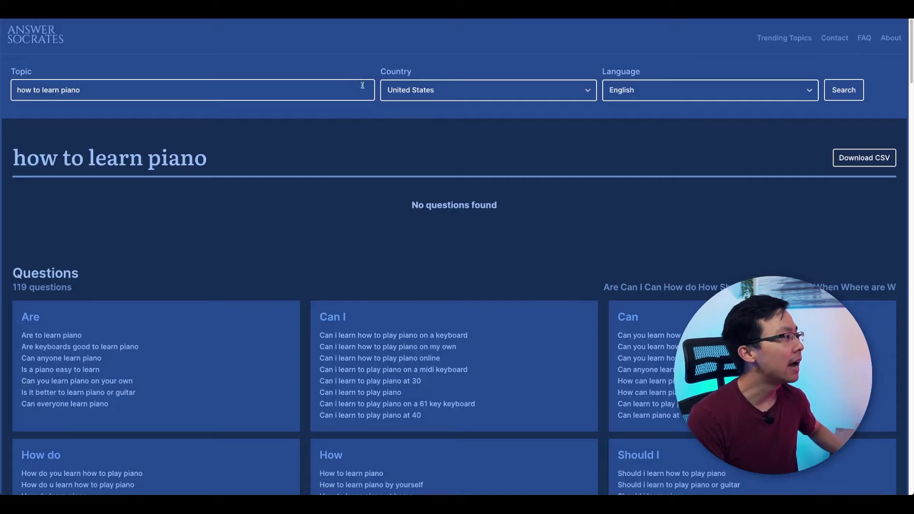
pyautogui.scroll(-1, 362, 194)
pyautogui.scroll(1, 361, 191)
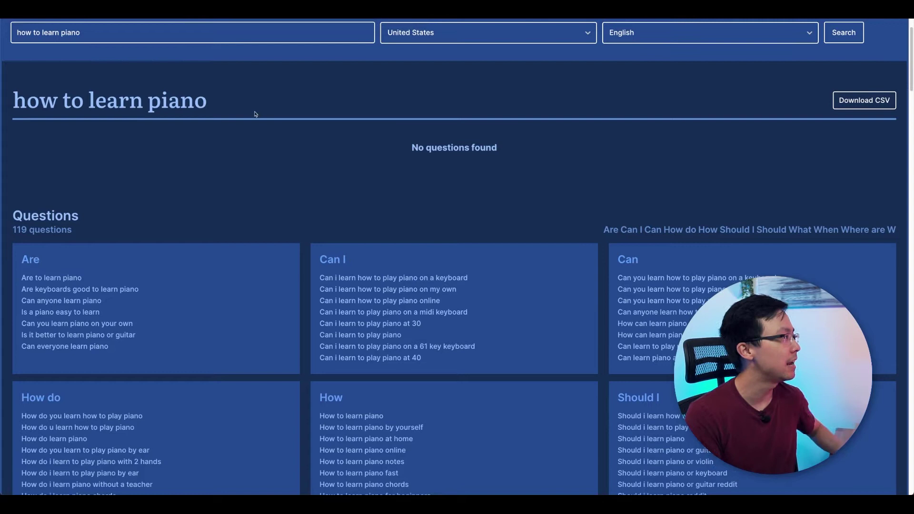
pyautogui.moveTo(256, 115); pyautogui.dragTo(26, 101)
# Find the question on AnswerSocrates and run Content Explorer for 'How to learn piano by yourself'
pyautogui.hotkey('ctrl', 'f')
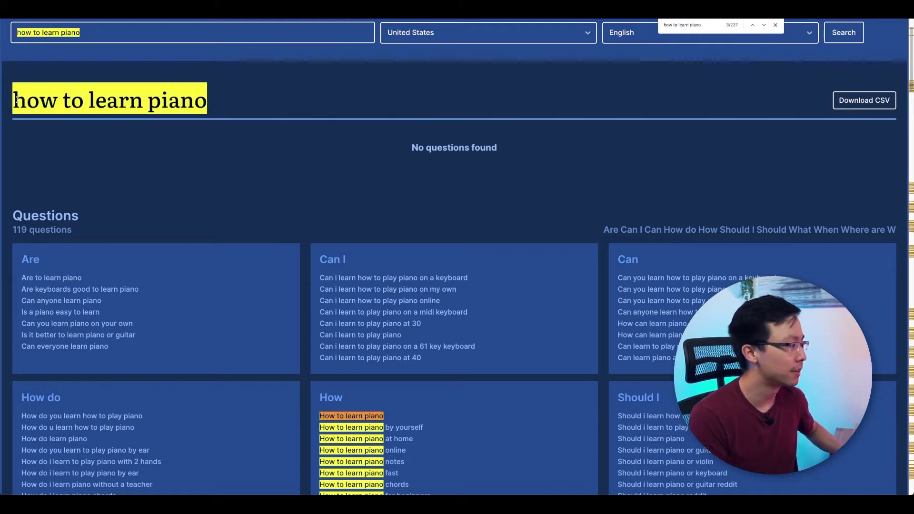
pyautogui.press('Return')
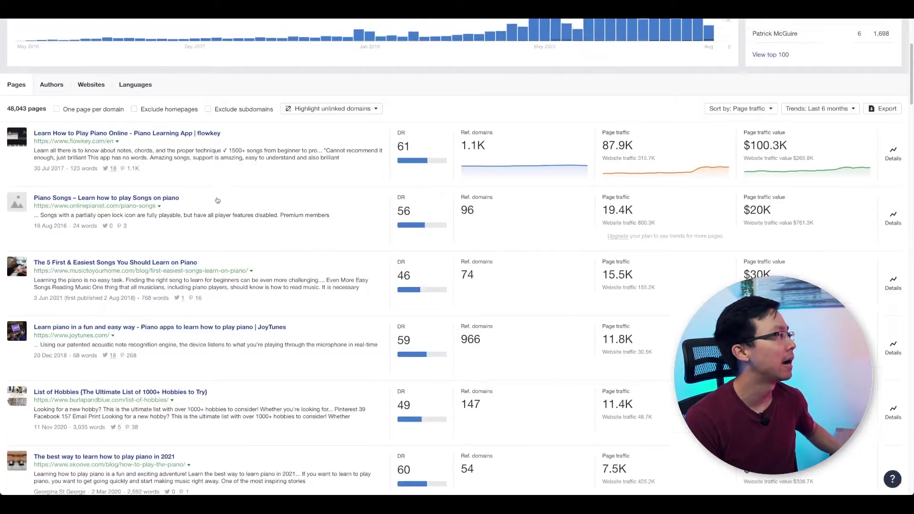
pyautogui.press('Return')
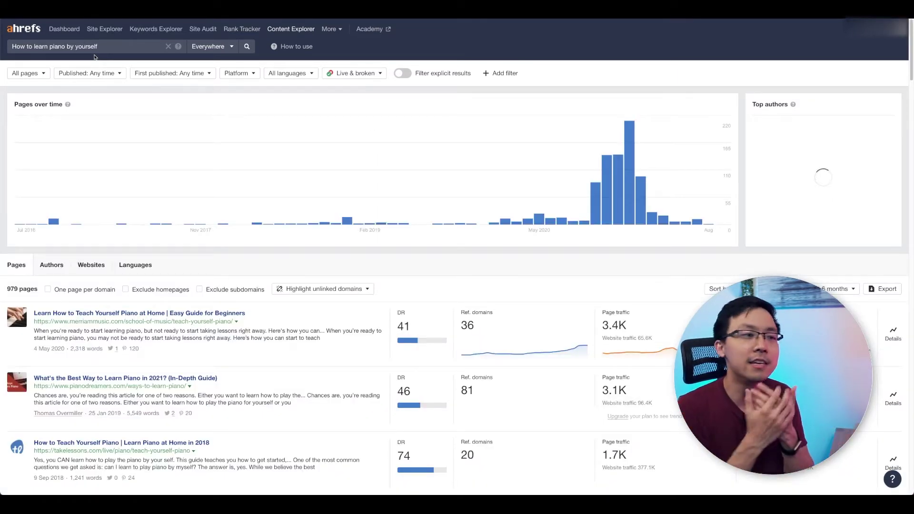
pyautogui.scroll(-2, 229, 208)
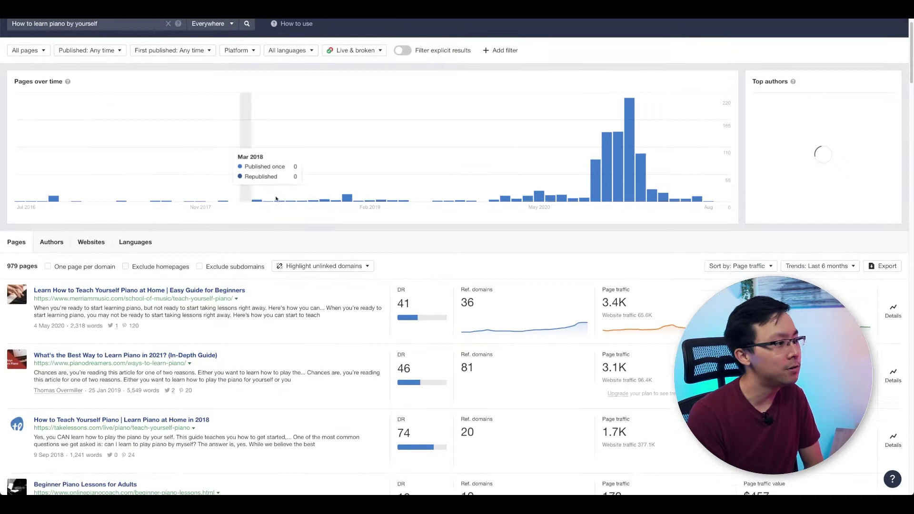
pyautogui.scroll(-1, 235, 180)
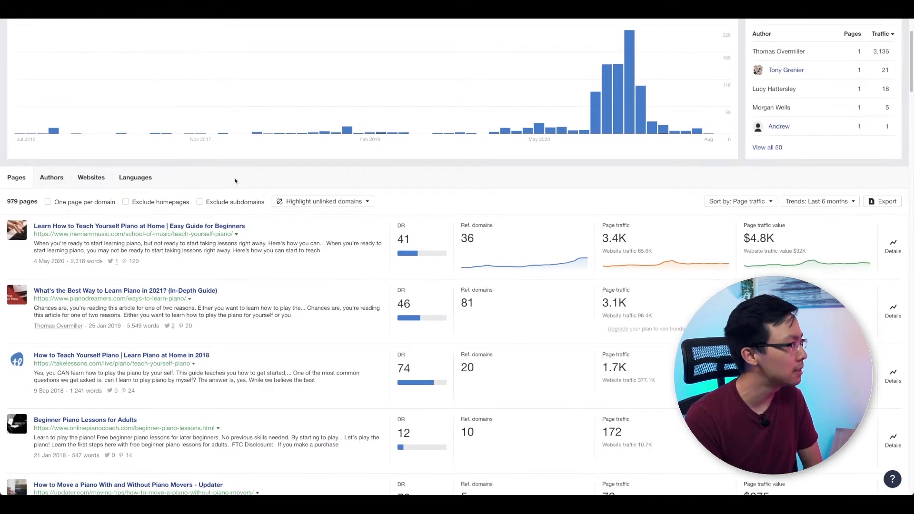
pyautogui.scroll(-1, 286, 186)
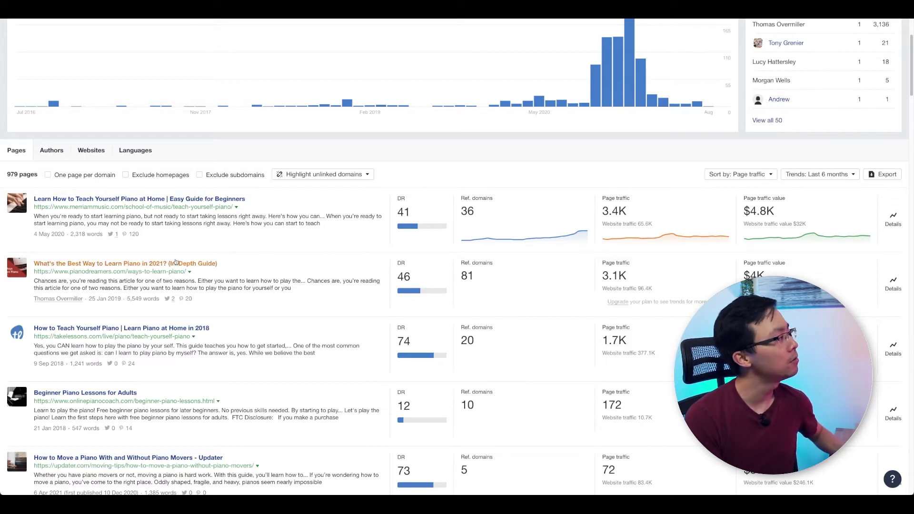
pyautogui.scroll(-1, 174, 246)
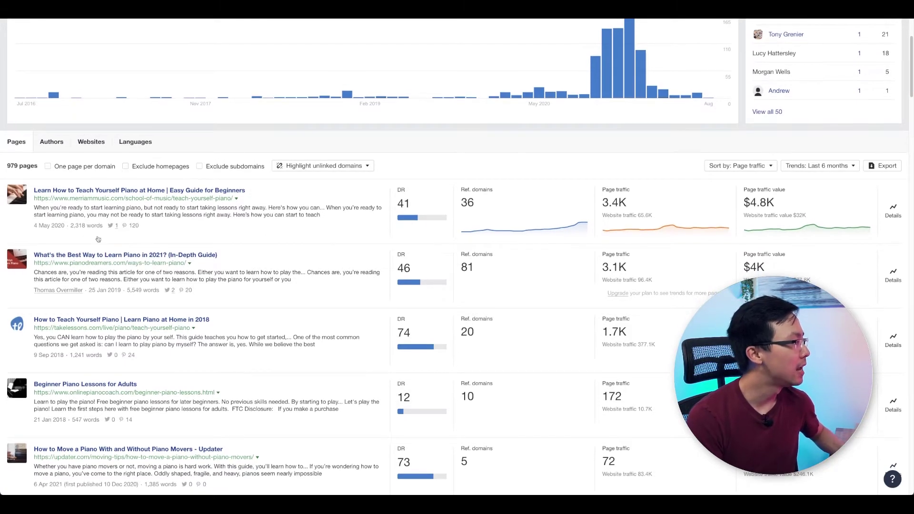
pyautogui.scroll(-3, 107, 208)
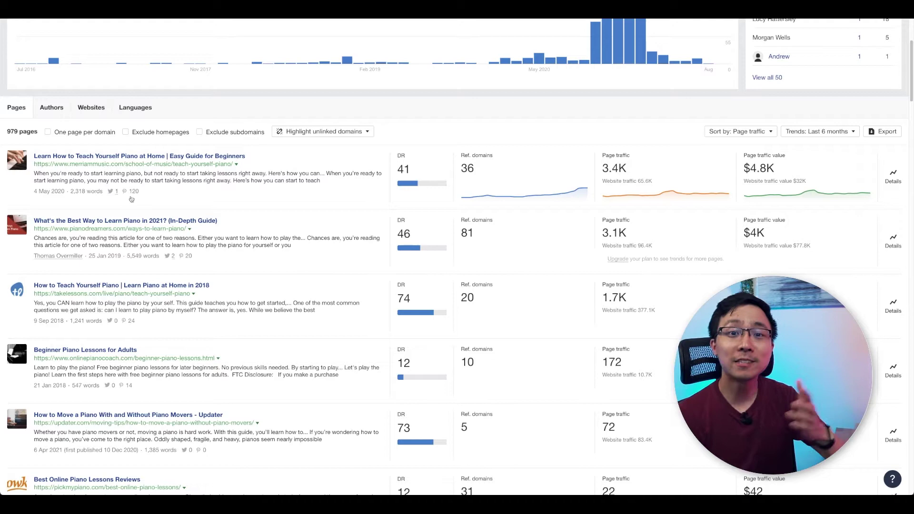
pyautogui.scroll(-1, 60, 182)
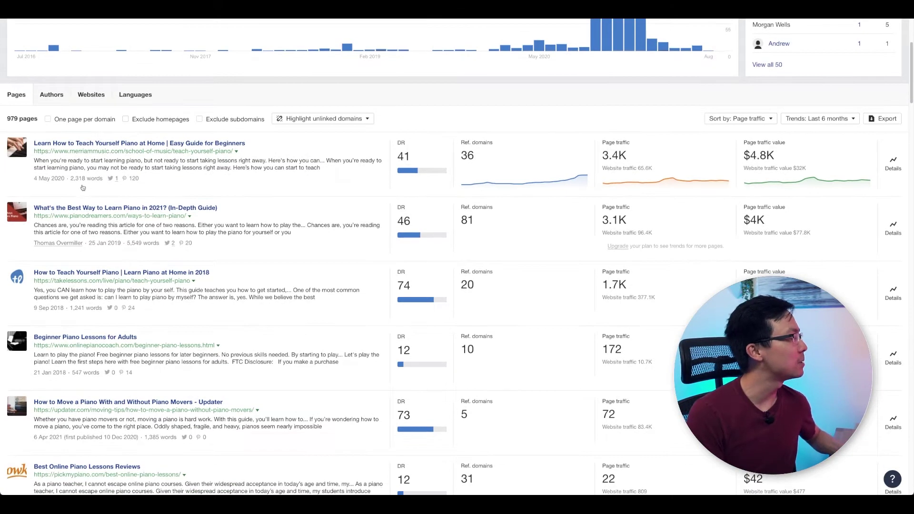
pyautogui.scroll(-1, 73, 204)
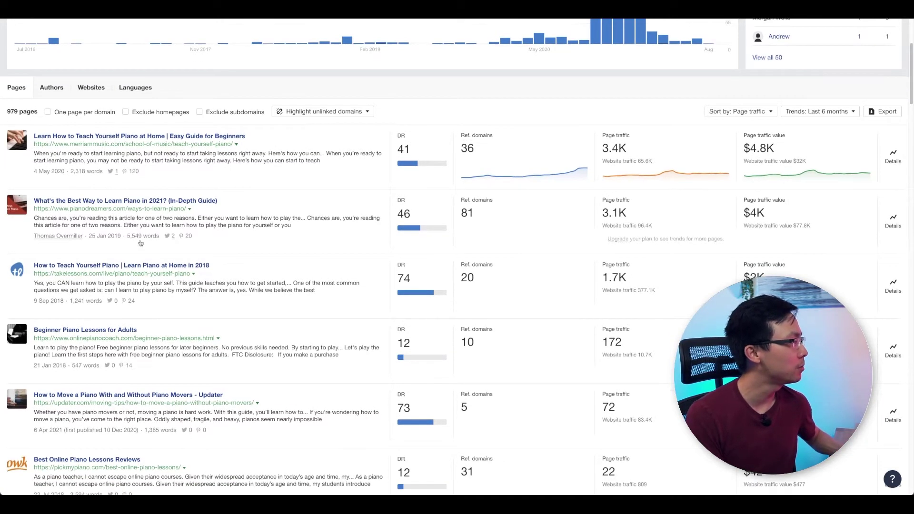
pyautogui.scroll(-2, 140, 224)
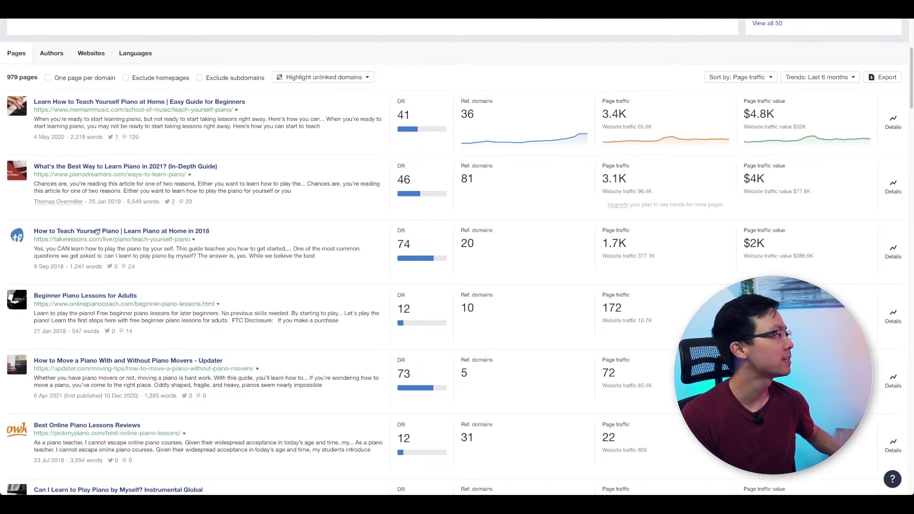
pyautogui.scroll(-2, 69, 263)
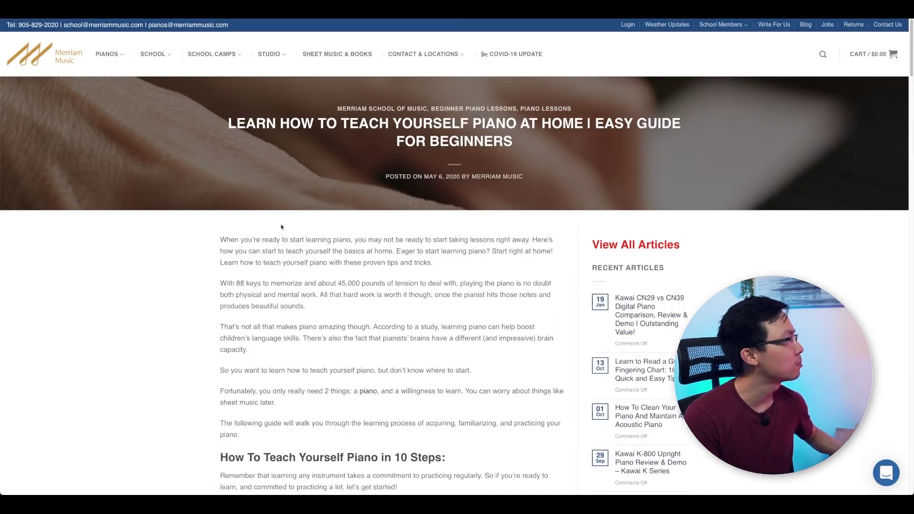
pyautogui.scroll(-1, 293, 219)
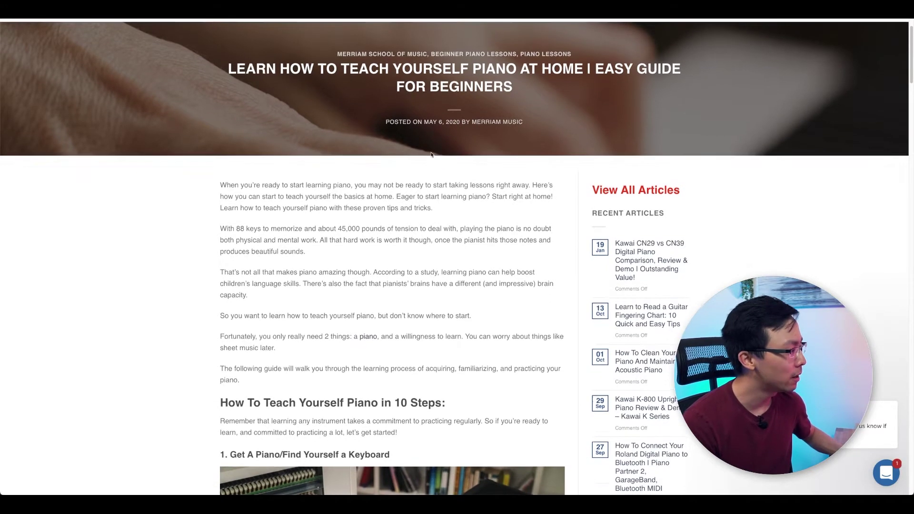
pyautogui.scroll(-1, 273, 250)
pyautogui.scroll(-2, 273, 251)
pyautogui.scroll(-1, 273, 251)
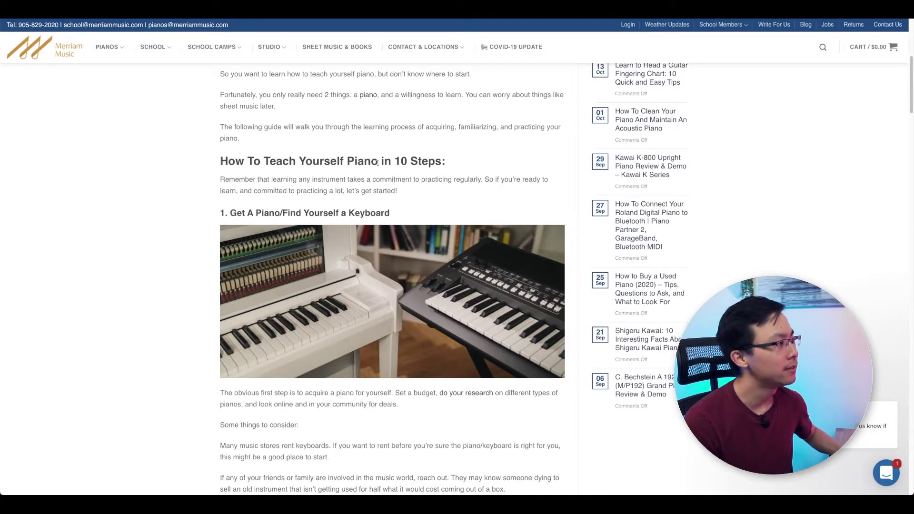
pyautogui.scroll(-3, 380, 163)
pyautogui.scroll(-5, 379, 164)
pyautogui.scroll(-3, 379, 163)
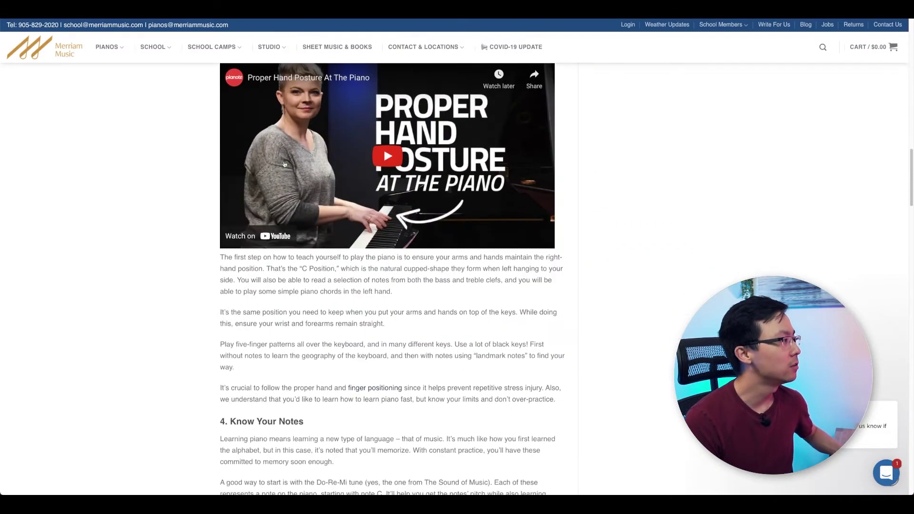
pyautogui.scroll(-5, 285, 163)
pyautogui.scroll(-8, 285, 164)
pyautogui.scroll(-4, 285, 164)
pyautogui.scroll(-3, 278, 160)
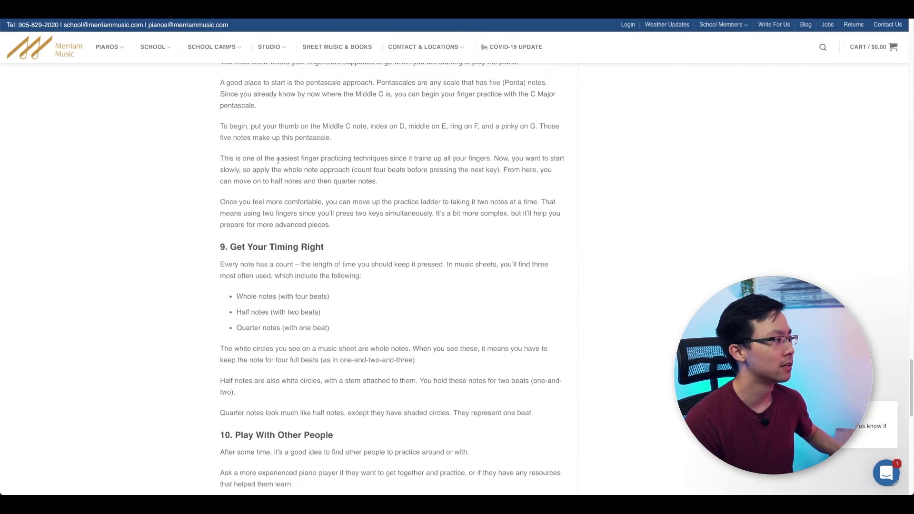
pyautogui.scroll(-3, 278, 160)
pyautogui.scroll(-2, 278, 160)
pyautogui.scroll(-4, 279, 164)
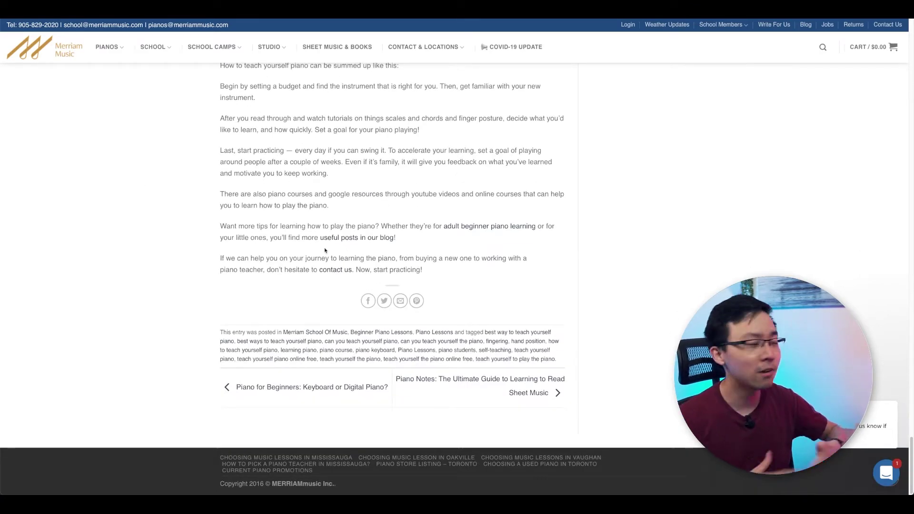
pyautogui.scroll(2, 325, 250)
pyautogui.scroll(10, 325, 250)
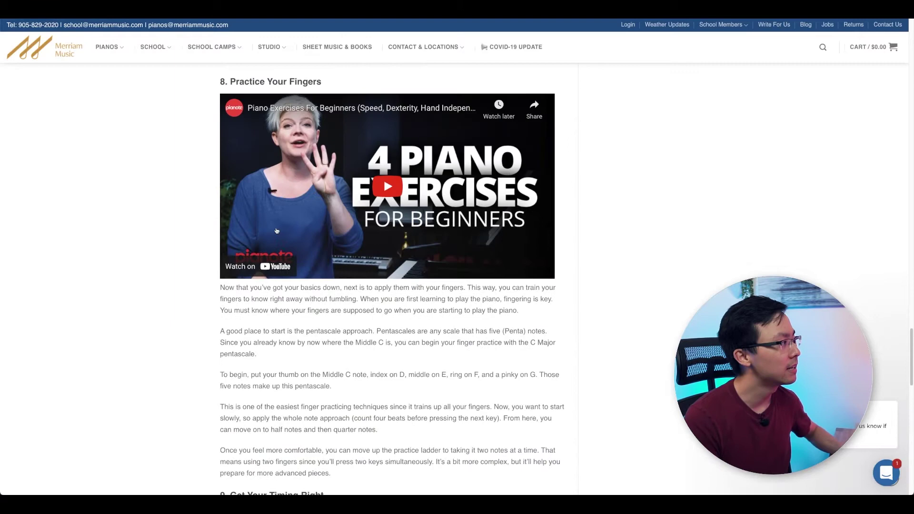
pyautogui.scroll(1, 280, 216)
pyautogui.scroll(1, 278, 216)
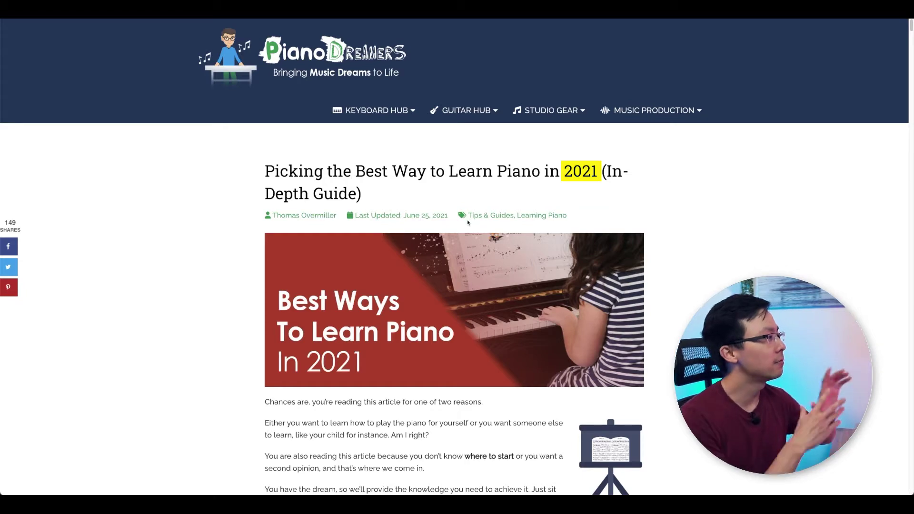
pyautogui.scroll(-1, 453, 268)
pyautogui.scroll(-3, 453, 269)
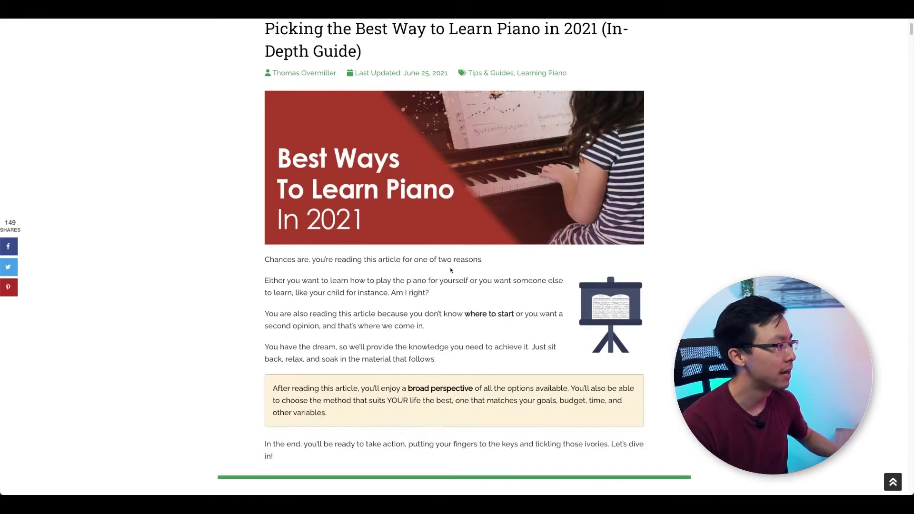
pyautogui.scroll(-5, 429, 257)
pyautogui.scroll(-5, 400, 250)
pyautogui.scroll(-5, 336, 240)
pyautogui.scroll(-5, 451, 424)
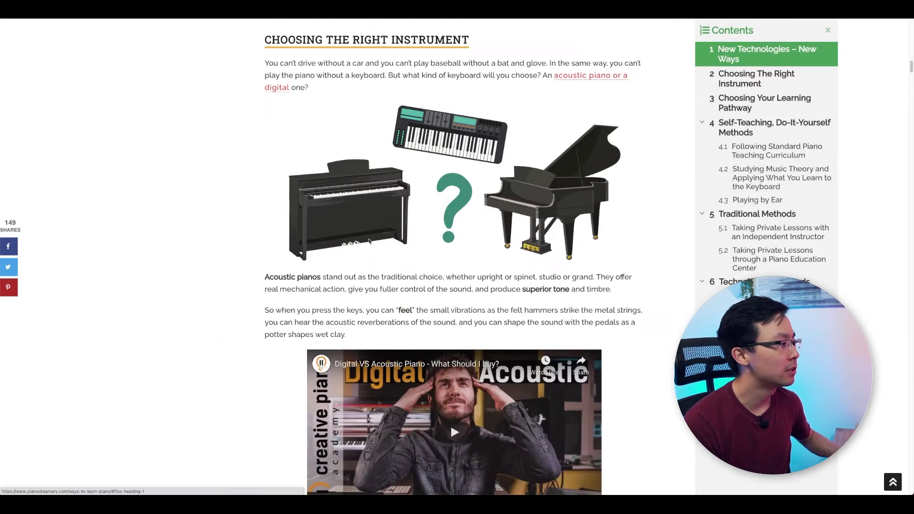
pyautogui.scroll(-4, 451, 322)
pyautogui.scroll(-4, 378, 232)
pyautogui.scroll(-3, 377, 232)
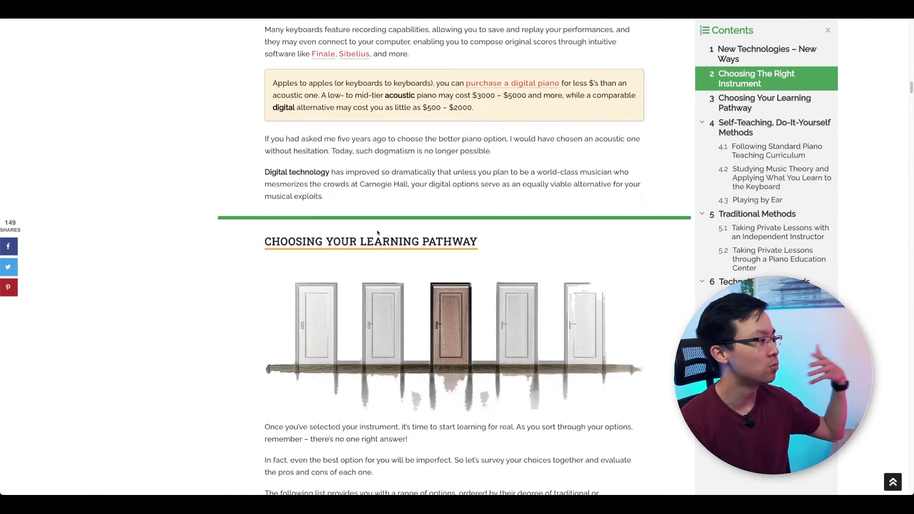
pyautogui.scroll(-1, 335, 214)
pyautogui.moveTo(264, 203); pyautogui.dragTo(480, 203)
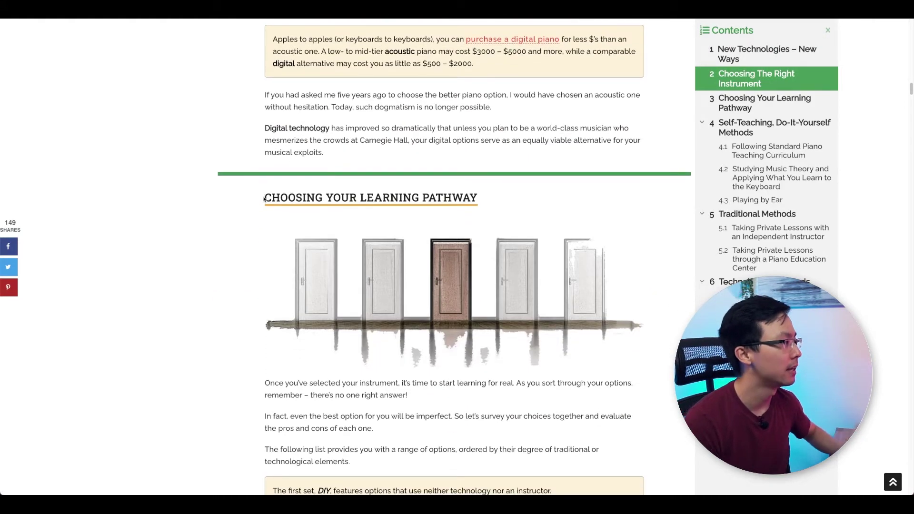
# Review Piano Dreamers' self-teaching section, highlighting the pros and cons list
pyautogui.click(484, 200)
pyautogui.scroll(-3, 483, 202)
pyautogui.scroll(-1, 483, 202)
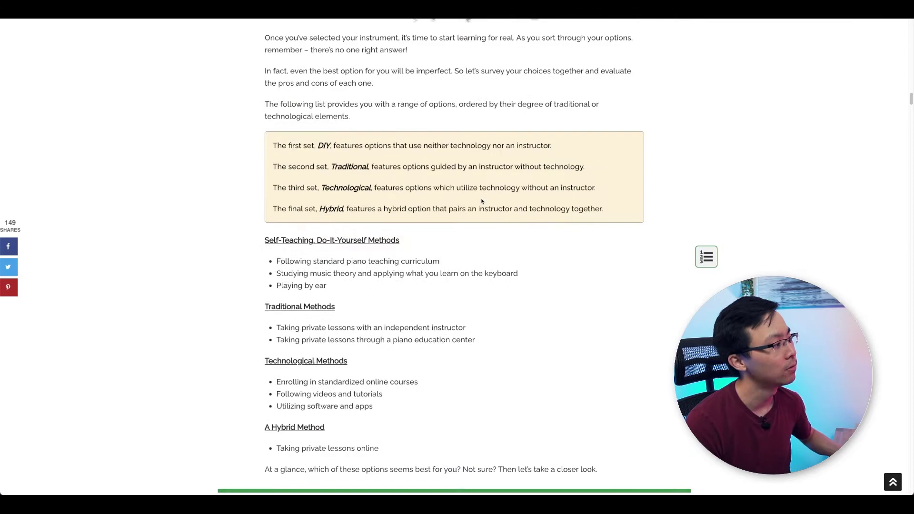
pyautogui.scroll(-3, 481, 202)
pyautogui.scroll(-2, 480, 200)
pyautogui.moveTo(263, 109); pyautogui.dragTo(516, 107)
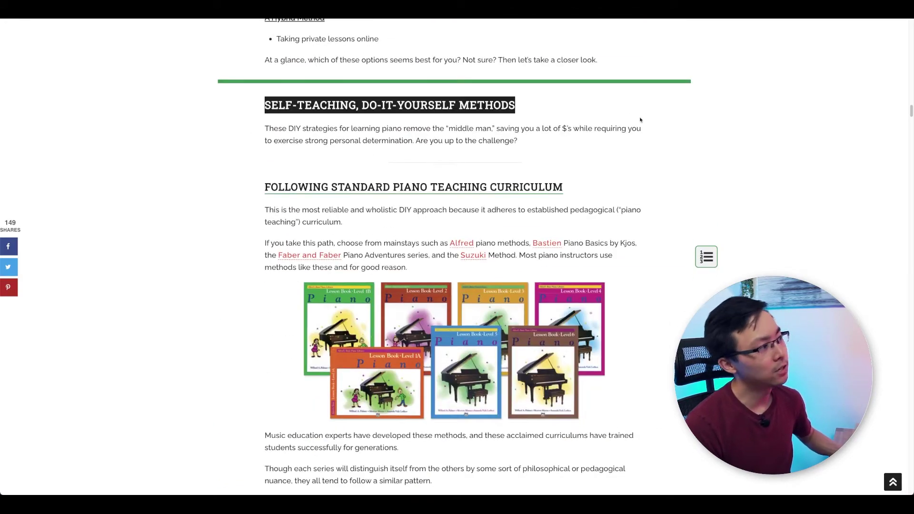
pyautogui.click(541, 163)
pyautogui.scroll(-5, 451, 178)
pyautogui.scroll(-4, 450, 177)
pyautogui.scroll(-1, 257, 199)
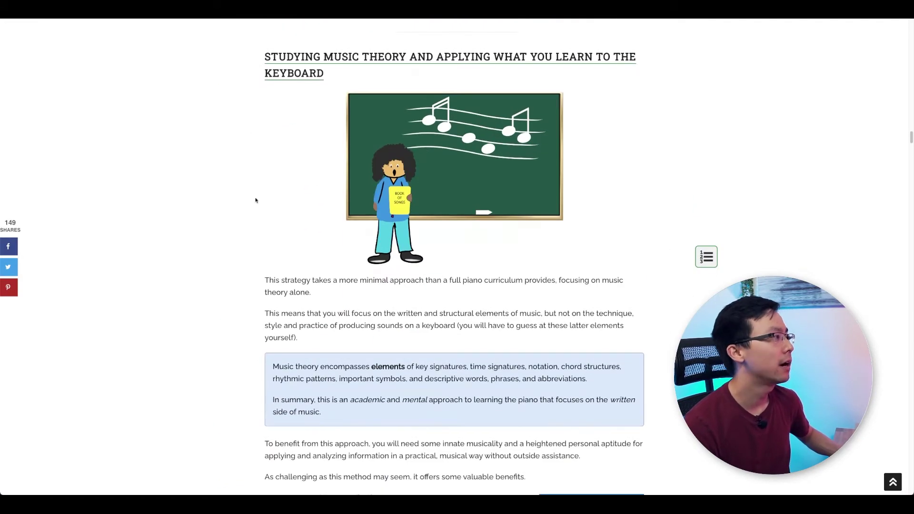
pyautogui.scroll(-7, 270, 187)
pyautogui.scroll(-2, 277, 185)
pyautogui.scroll(-6, 275, 186)
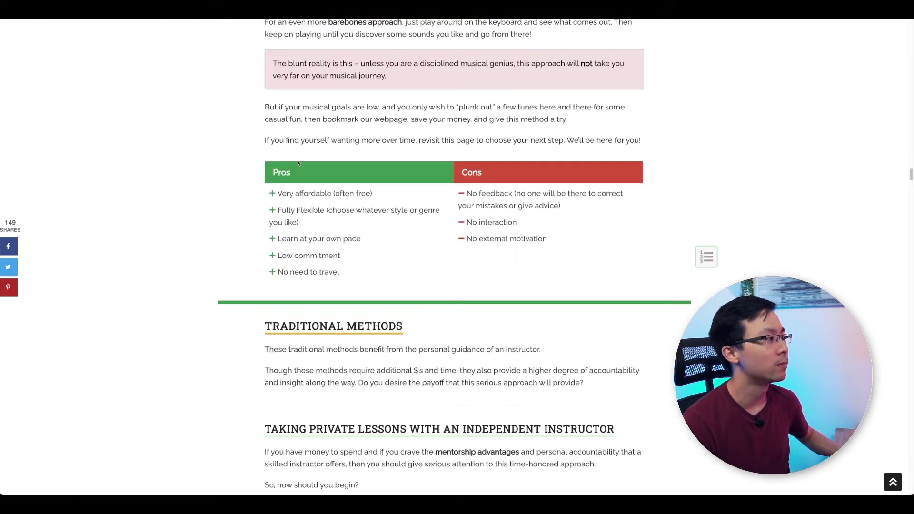
pyautogui.scroll(-7, 286, 172)
pyautogui.scroll(3, 297, 179)
pyautogui.scroll(1, 293, 214)
pyautogui.scroll(5, 292, 237)
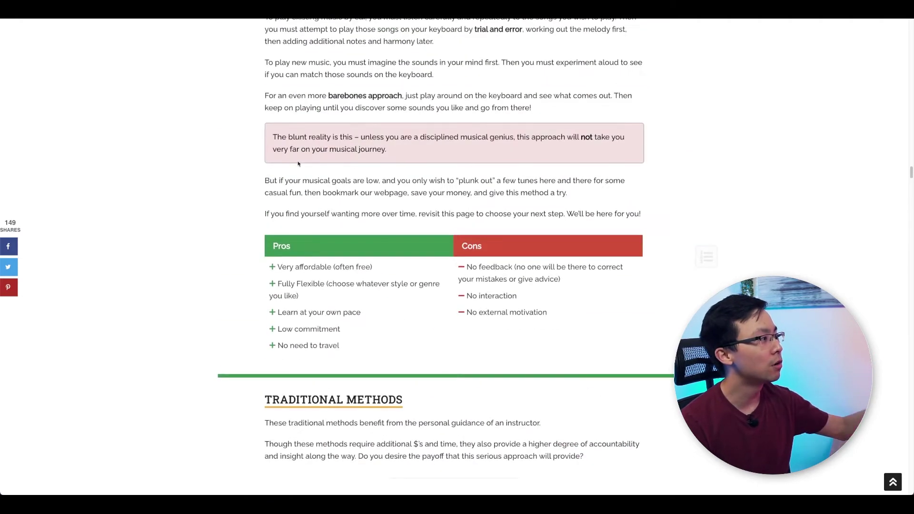
pyautogui.moveTo(291, 241); pyautogui.dragTo(581, 341)
pyautogui.click(565, 325)
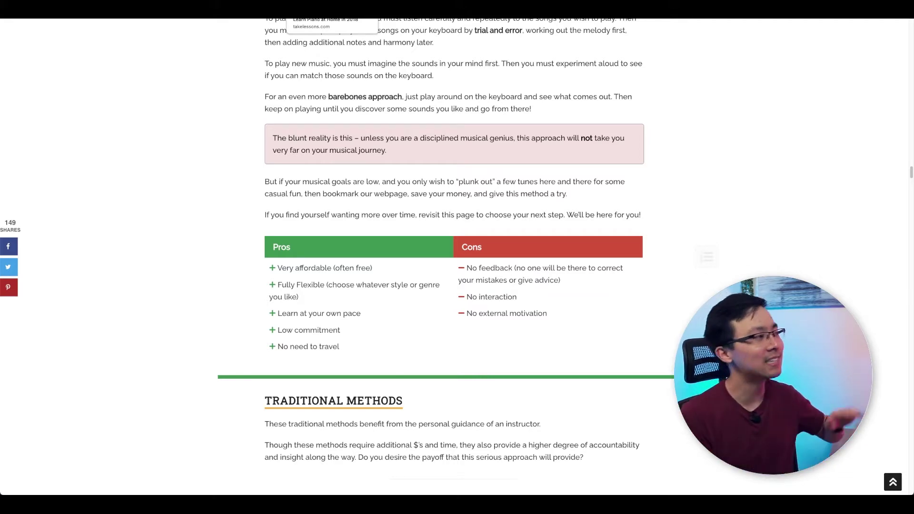
# Switch to the TakeLessons 'How to Teach Yourself Piano at Home' article
pyautogui.click(330, 17)
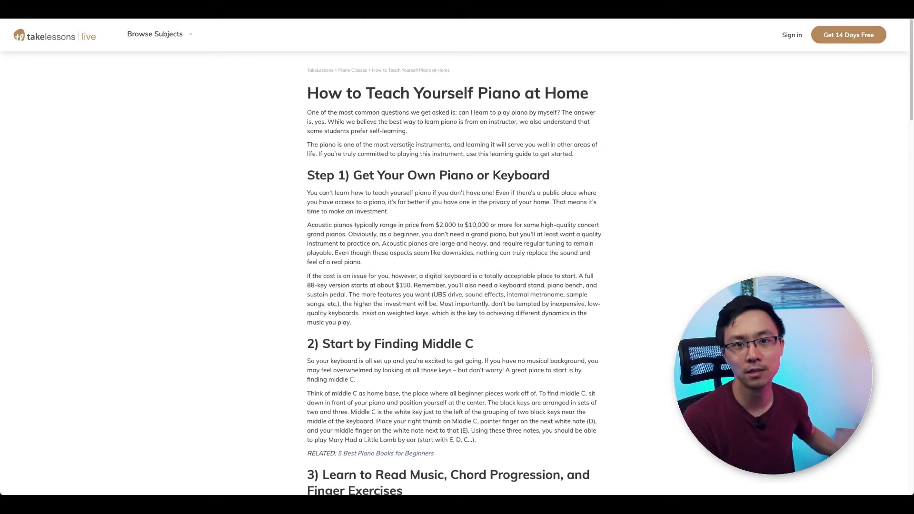
pyautogui.scroll(-1, 320, 118)
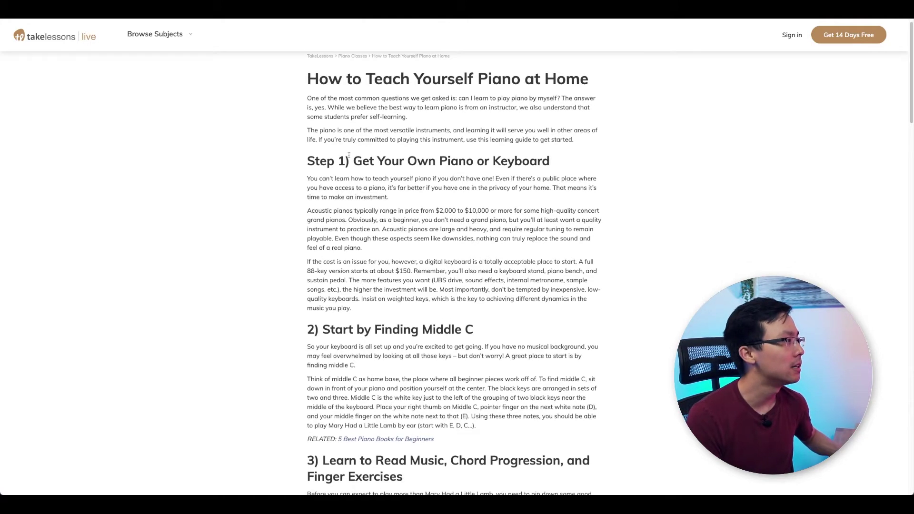
# Highlight the TakeLessons article title while skimming before returning to the Pages results
pyautogui.moveTo(309, 79); pyautogui.dragTo(583, 84)
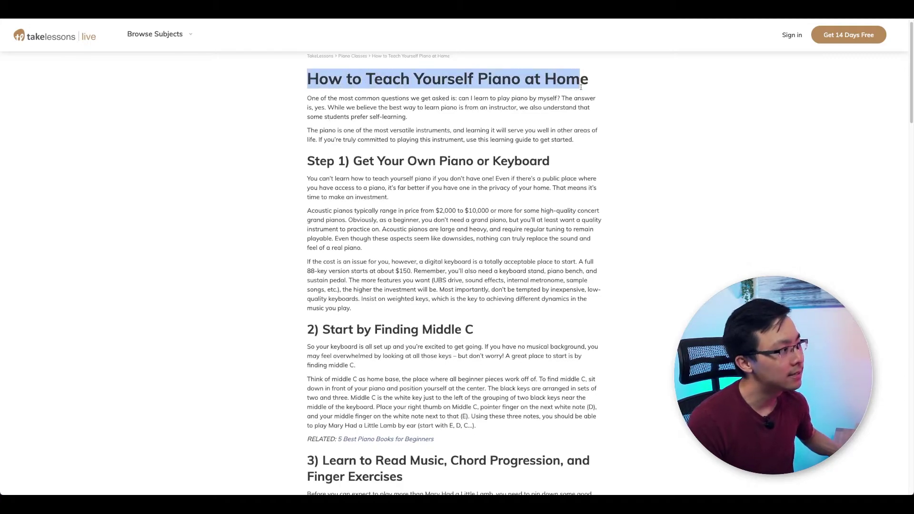
pyautogui.click(301, 141)
pyautogui.scroll(-3, 300, 141)
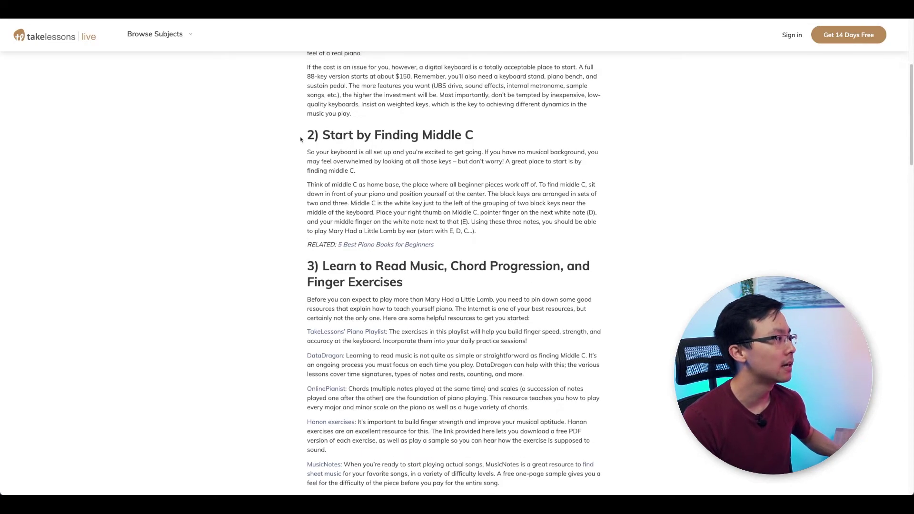
pyautogui.scroll(-10, 300, 141)
pyautogui.scroll(-5, 301, 140)
pyautogui.scroll(5, 300, 141)
pyautogui.scroll(15, 300, 143)
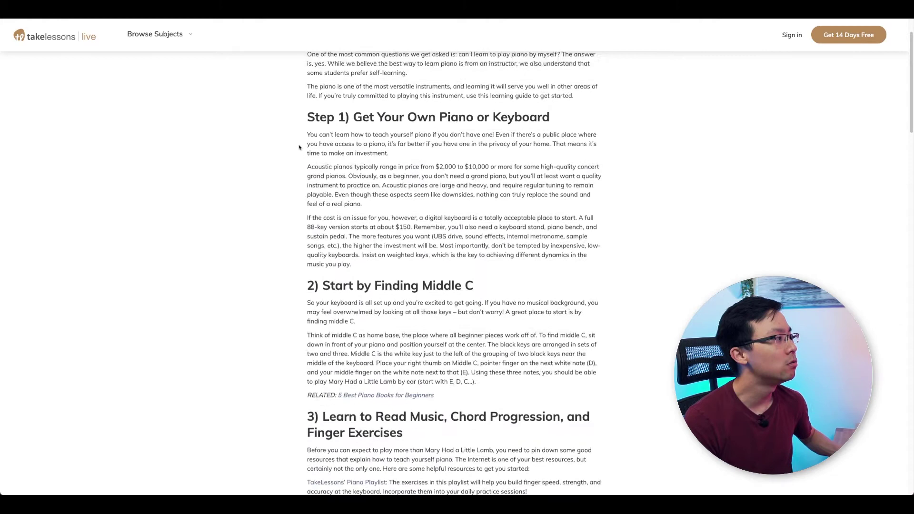
pyautogui.scroll(1, 299, 147)
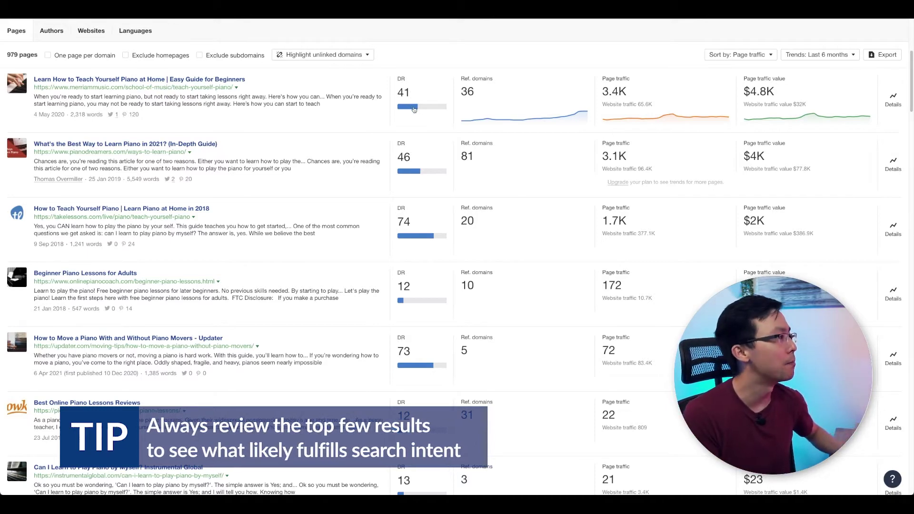
pyautogui.scroll(4, 338, 150)
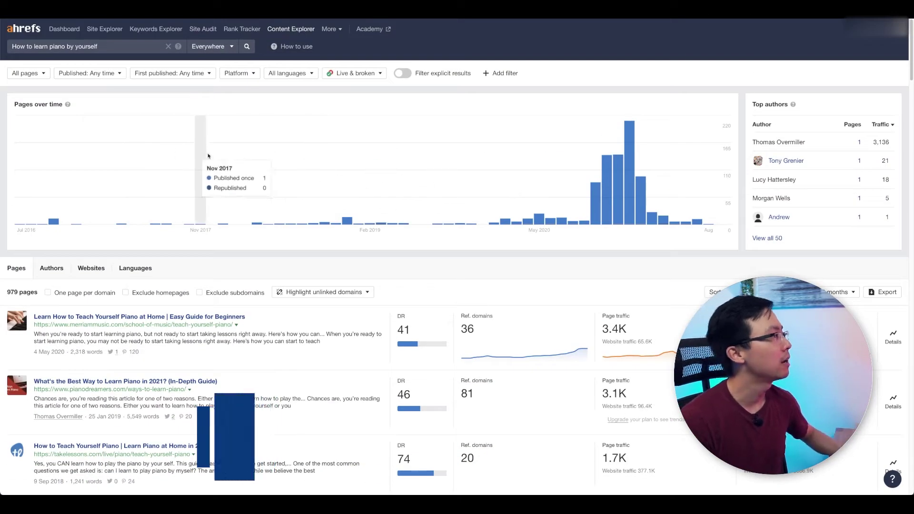
# Filter results to pages published in the last 90 days, leaving 20 pages
pyautogui.click(172, 73)
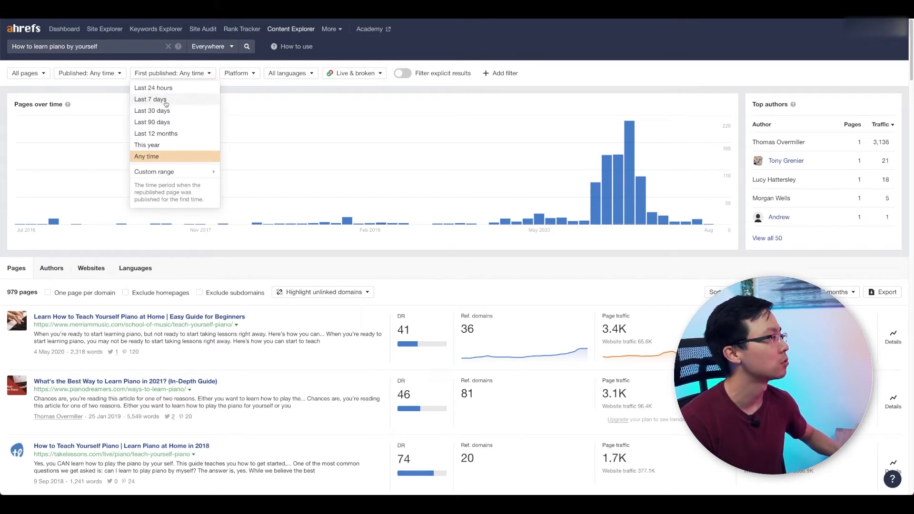
pyautogui.click(90, 73)
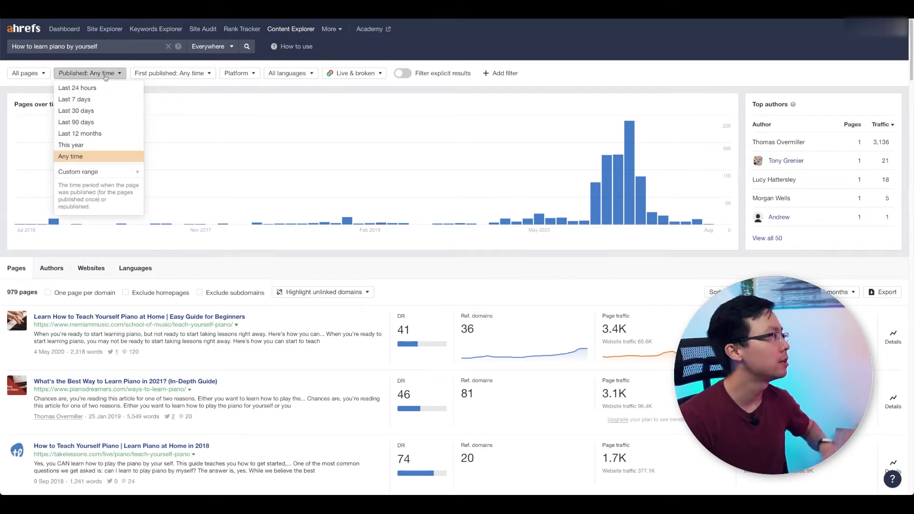
pyautogui.click(92, 123)
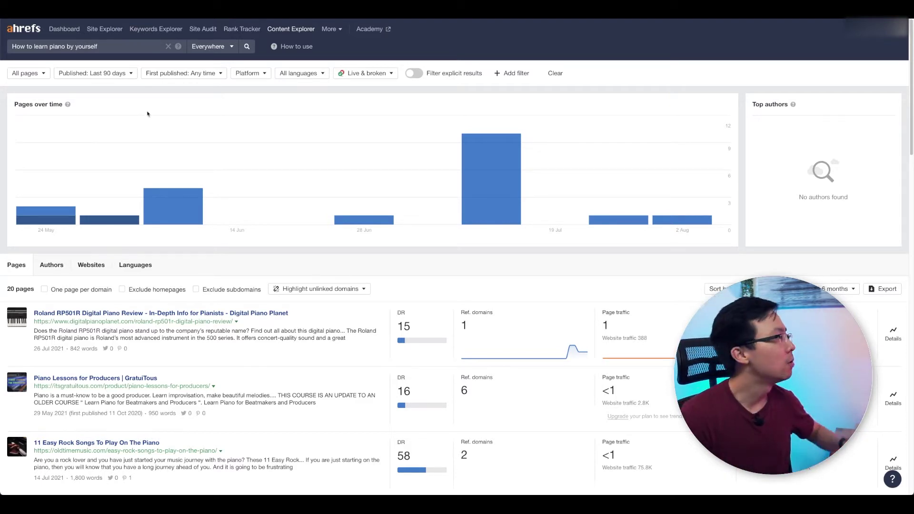
pyautogui.scroll(-1, 251, 210)
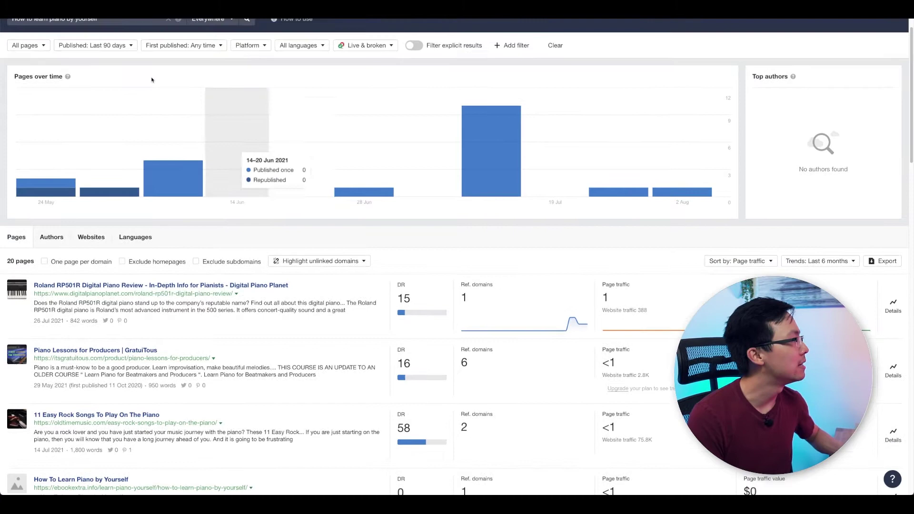
pyautogui.scroll(-2, 152, 80)
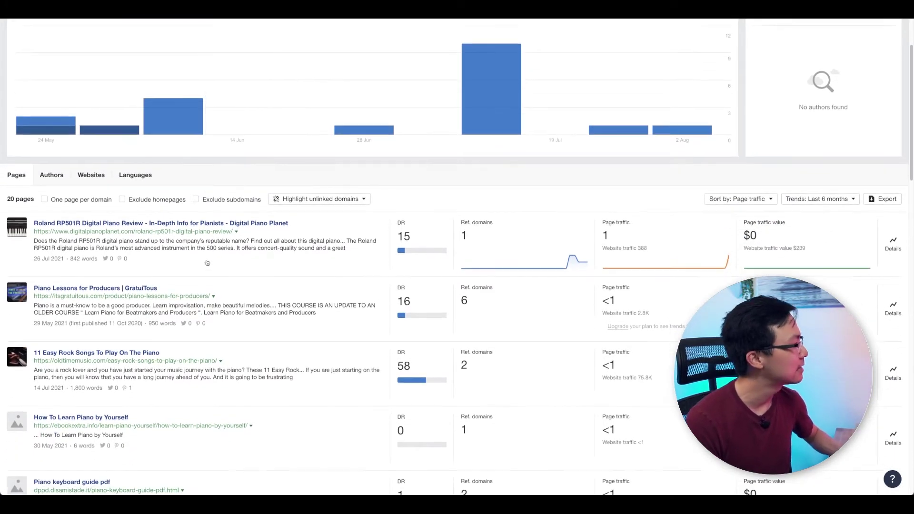
pyautogui.scroll(-1, 207, 263)
pyautogui.scroll(-3, 207, 250)
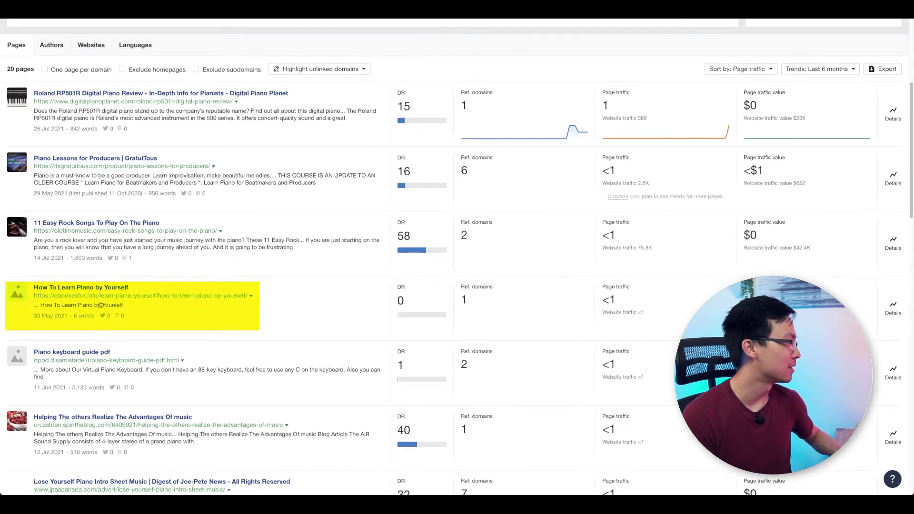
pyautogui.scroll(-2, 100, 301)
pyautogui.scroll(-3, 131, 263)
pyautogui.scroll(-3, 214, 278)
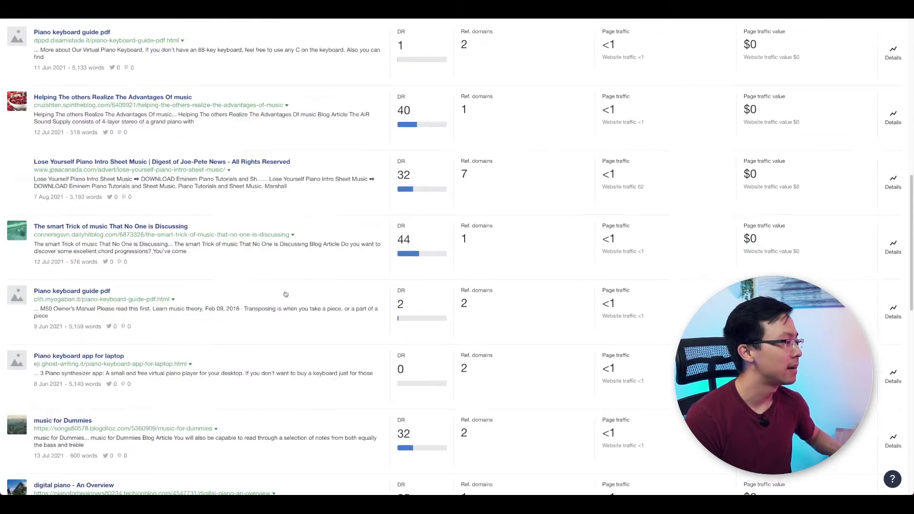
pyautogui.scroll(7, 536, 275)
pyautogui.click(770, 179)
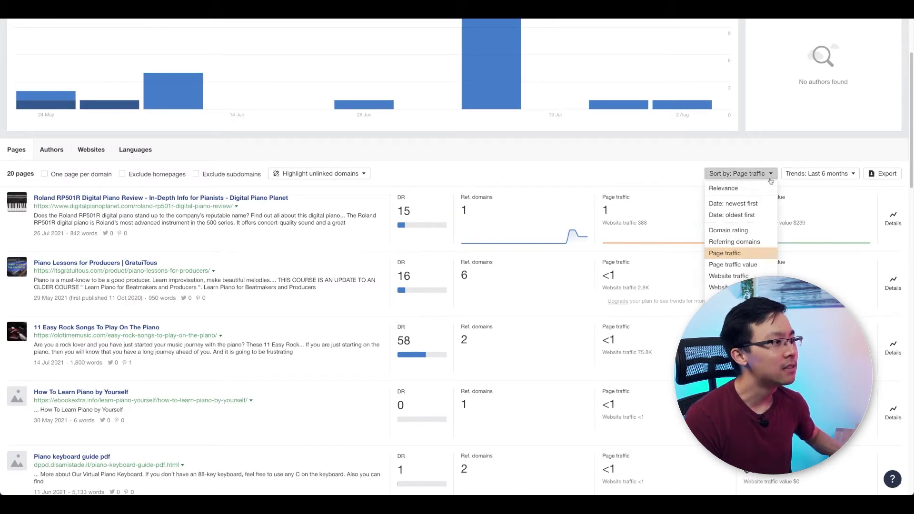
pyautogui.click(663, 182)
pyautogui.scroll(-3, 622, 208)
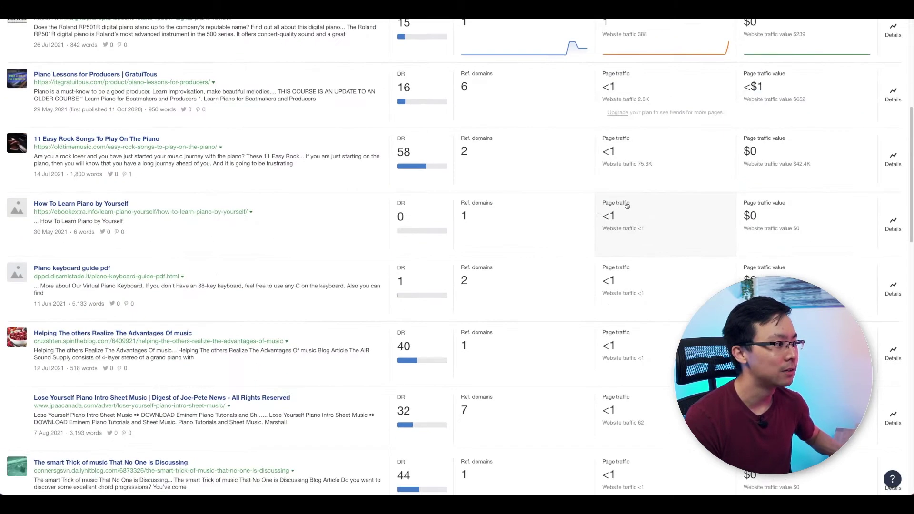
pyautogui.scroll(-2, 614, 214)
pyautogui.scroll(-5, 579, 224)
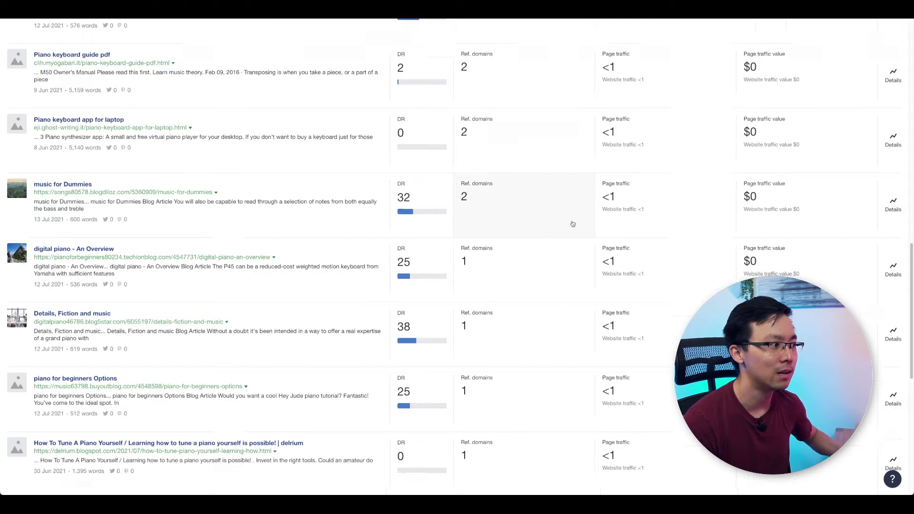
pyautogui.scroll(-5, 572, 224)
pyautogui.scroll(-2, 407, 180)
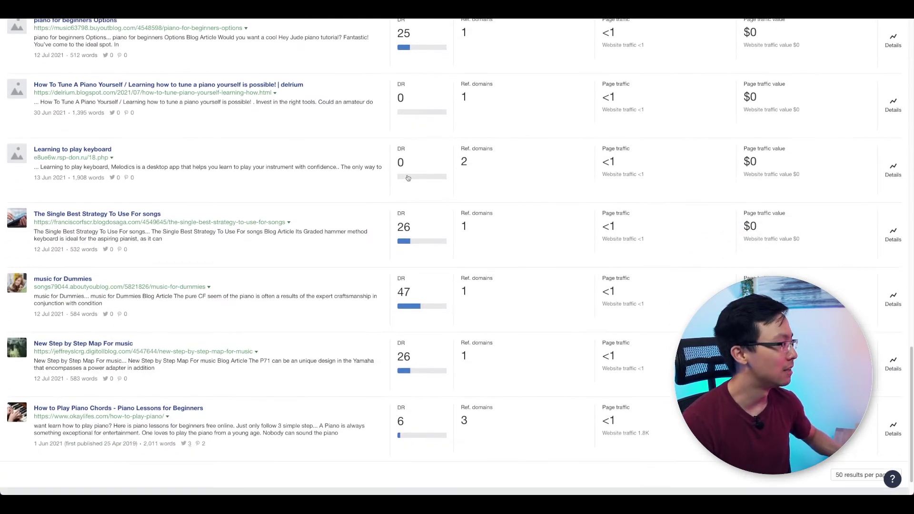
pyautogui.scroll(15, 413, 188)
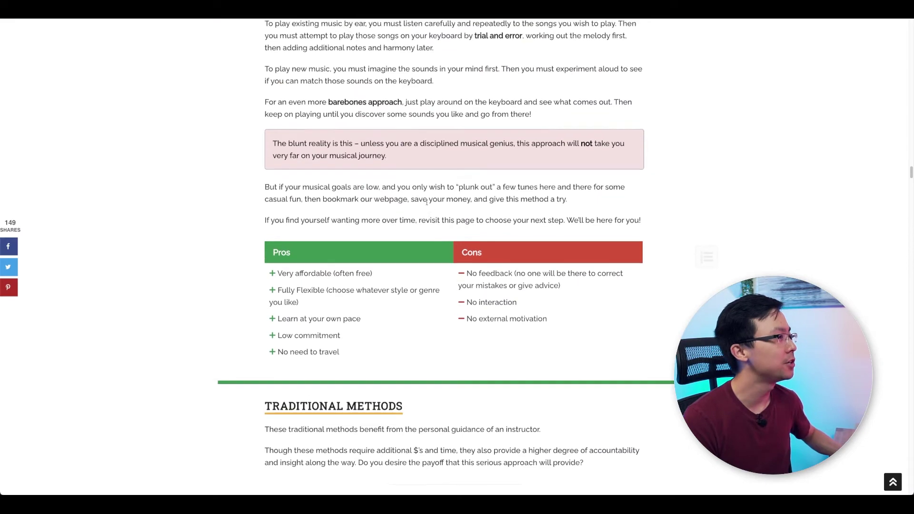
pyautogui.scroll(15, 429, 188)
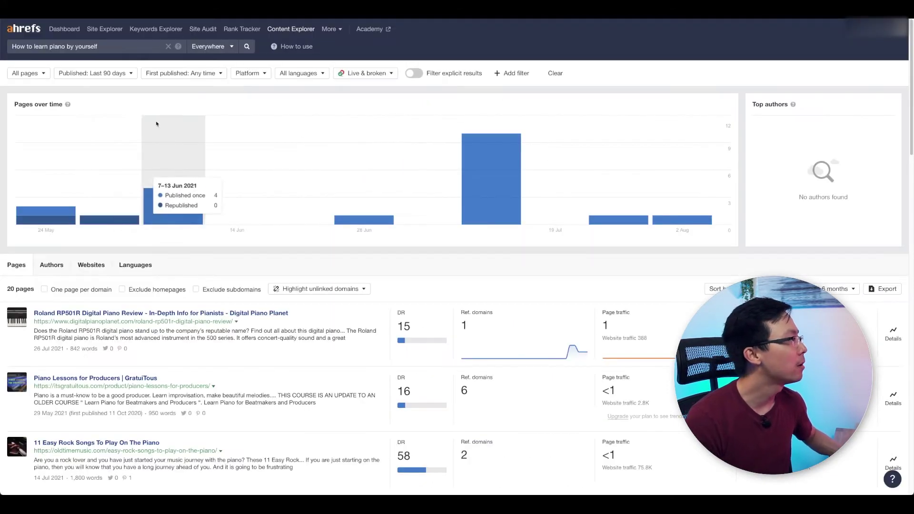
# Reset the Published filter to Any time so all 979 pages return
pyautogui.click(93, 72)
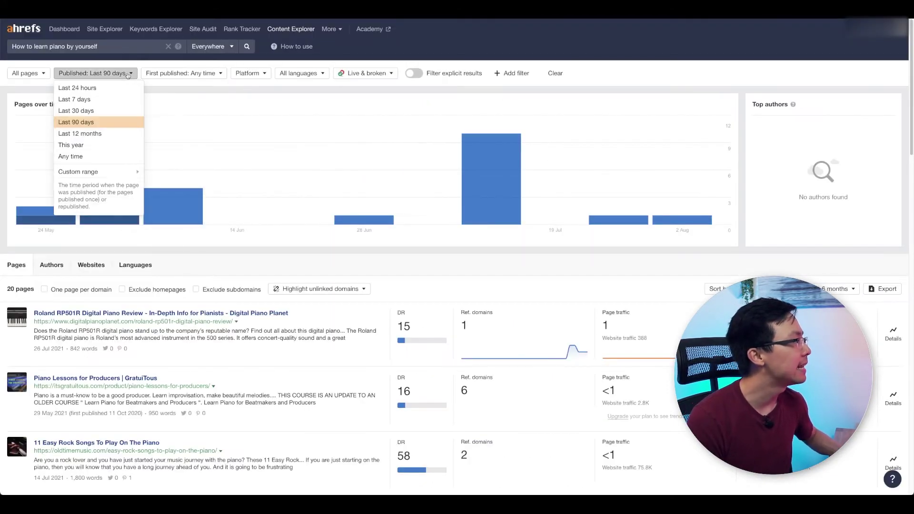
pyautogui.click(92, 158)
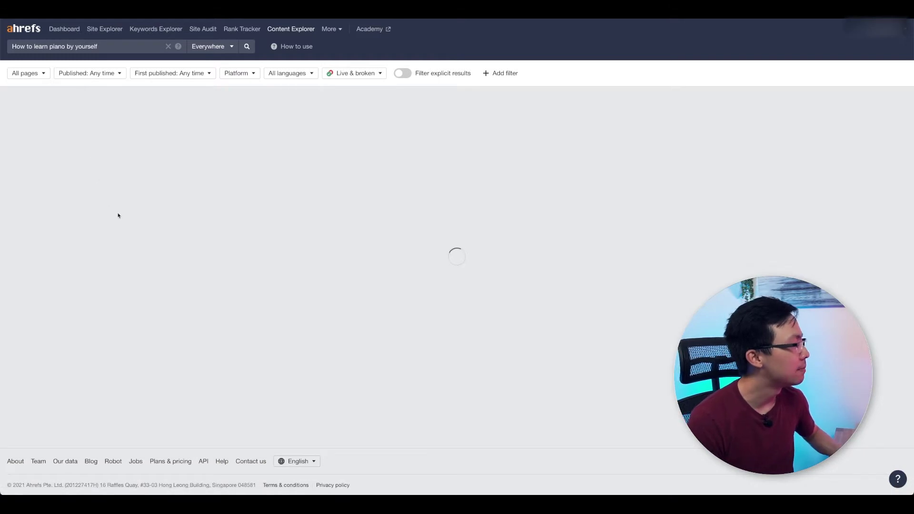
pyautogui.scroll(-1, 247, 259)
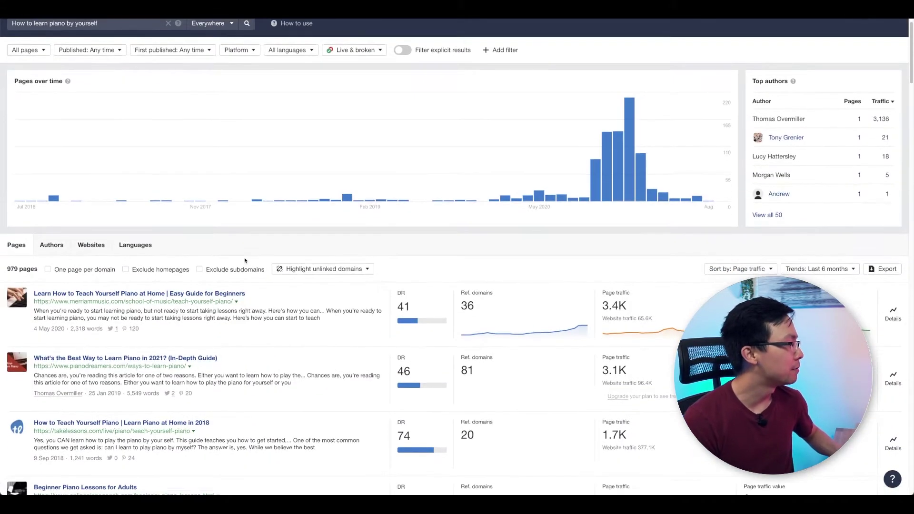
pyautogui.scroll(-3, 245, 261)
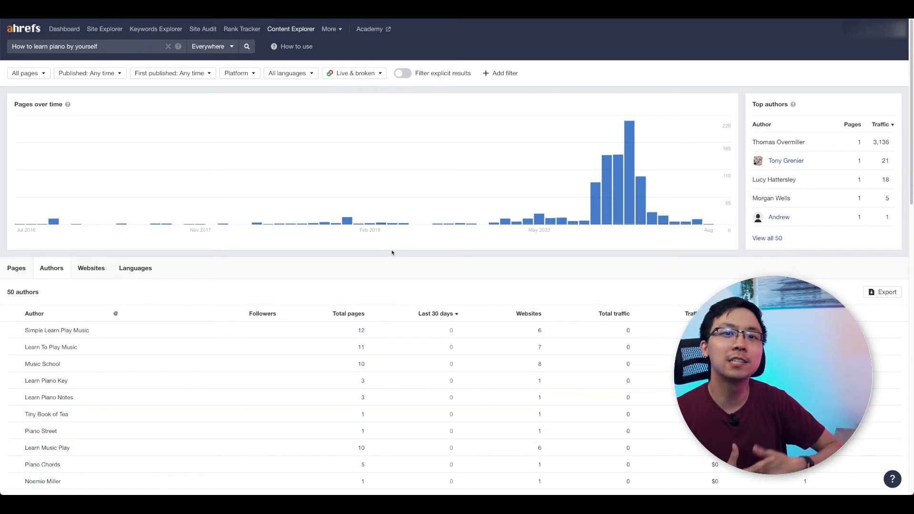
pyautogui.scroll(-2, 419, 241)
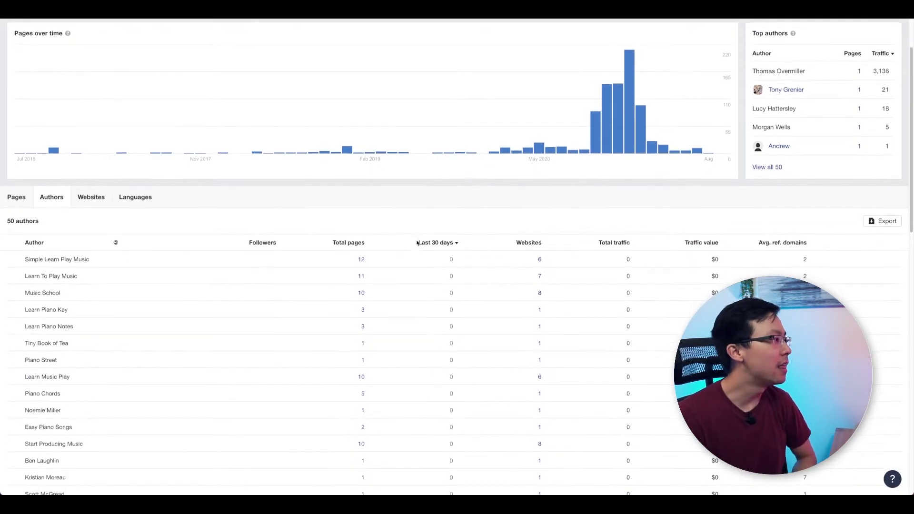
pyautogui.scroll(-1, 199, 220)
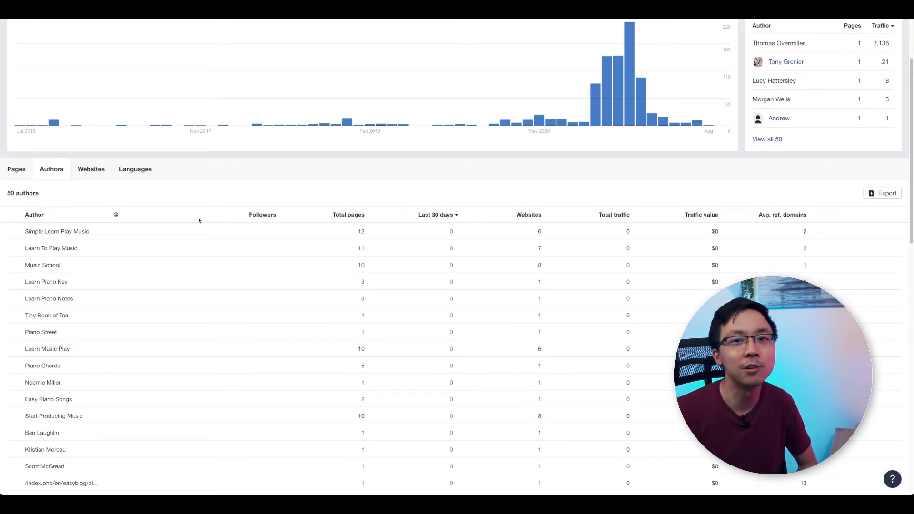
pyautogui.scroll(-1, 198, 218)
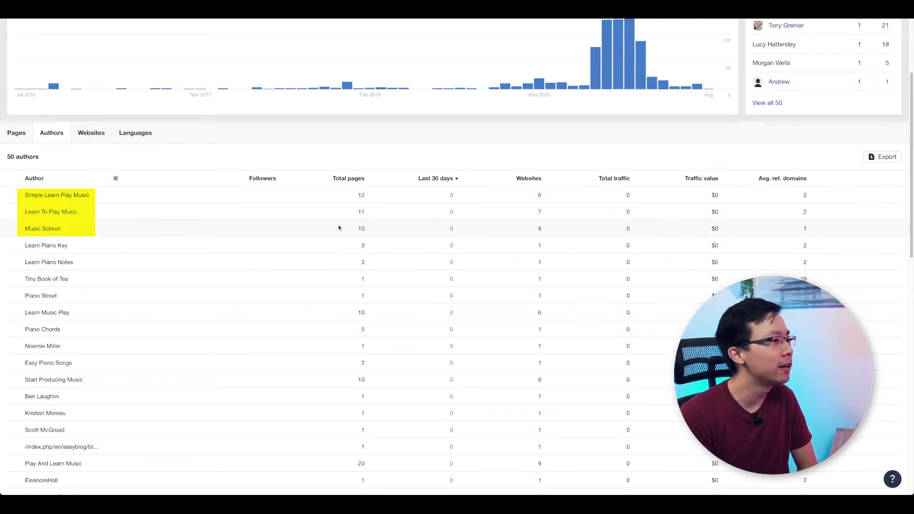
pyautogui.click(360, 196)
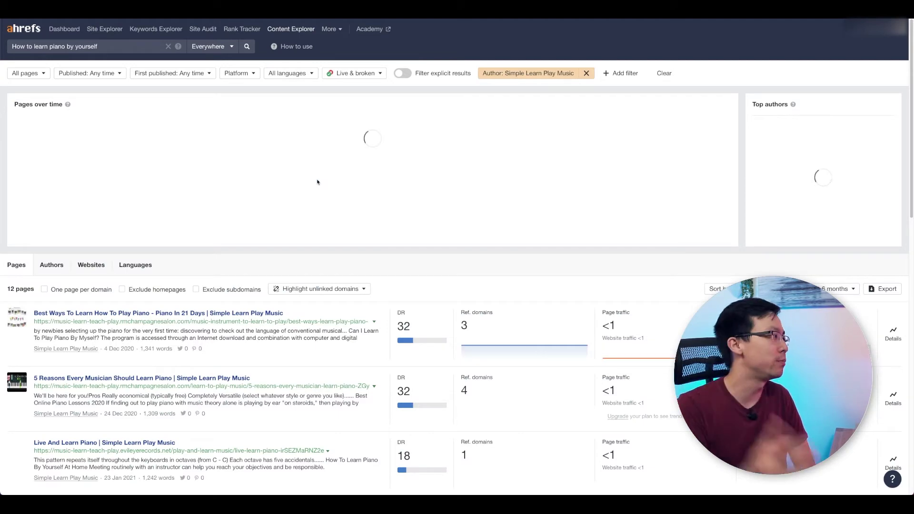
pyautogui.scroll(-1, 221, 203)
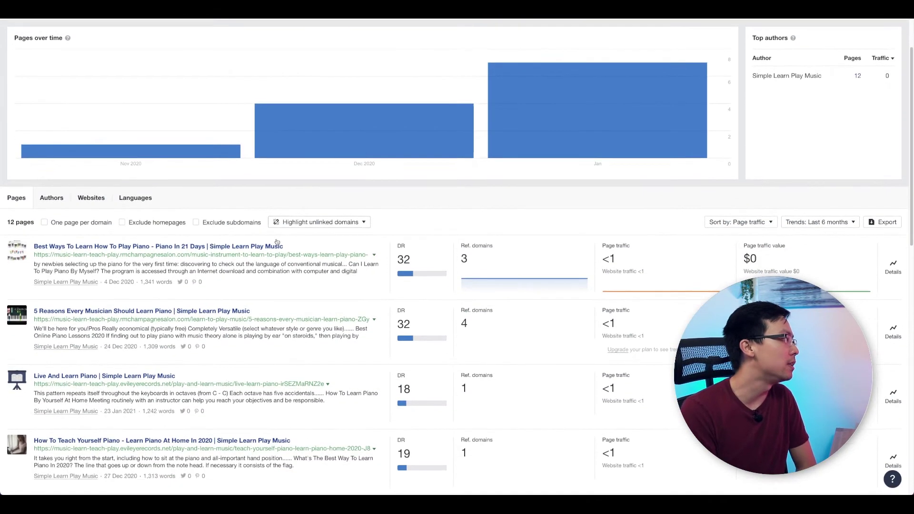
pyautogui.scroll(-2, 272, 228)
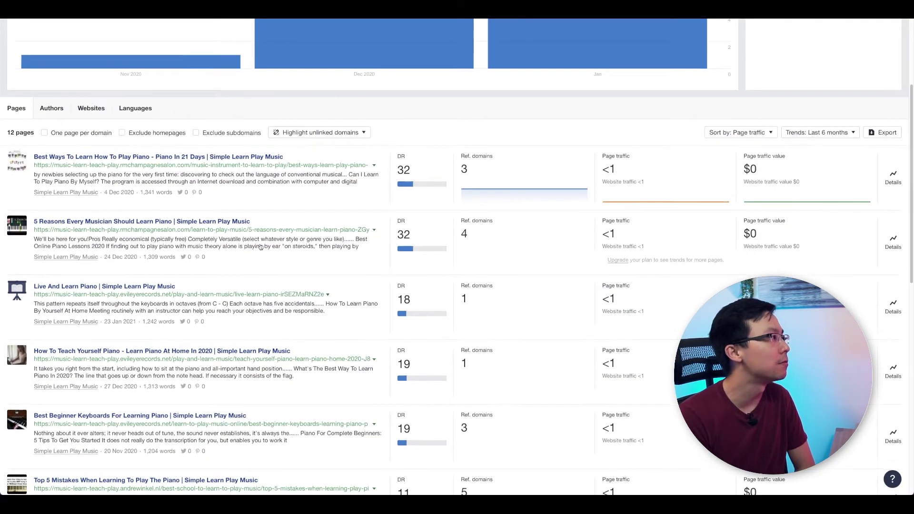
pyautogui.scroll(-1, 260, 247)
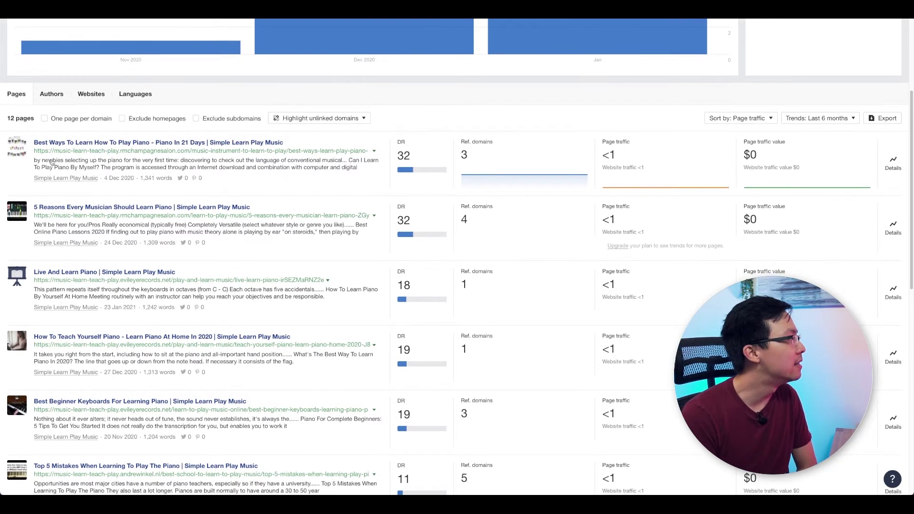
pyautogui.scroll(-1, 57, 160)
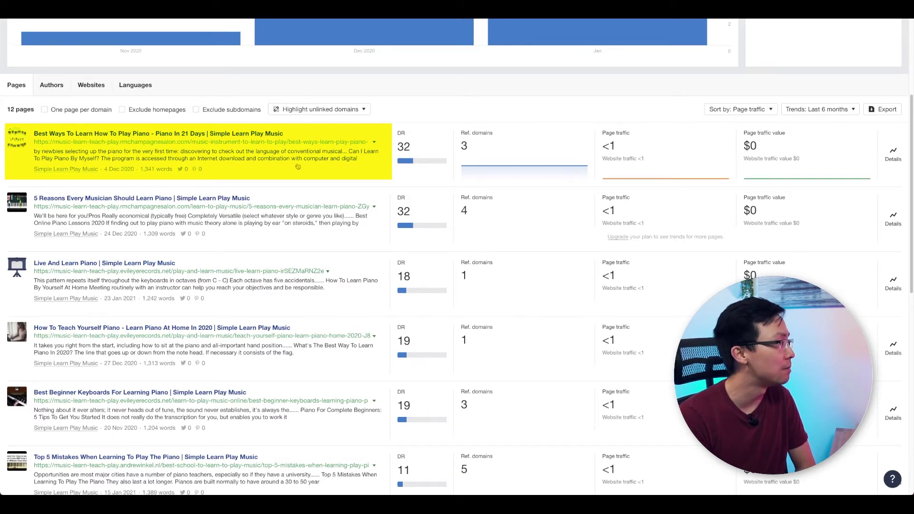
pyautogui.scroll(-1, 297, 175)
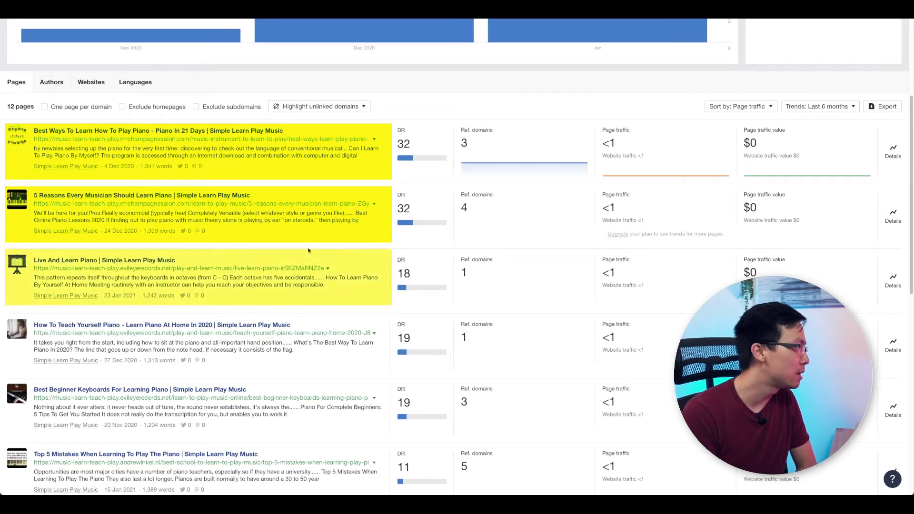
pyautogui.scroll(-1, 244, 237)
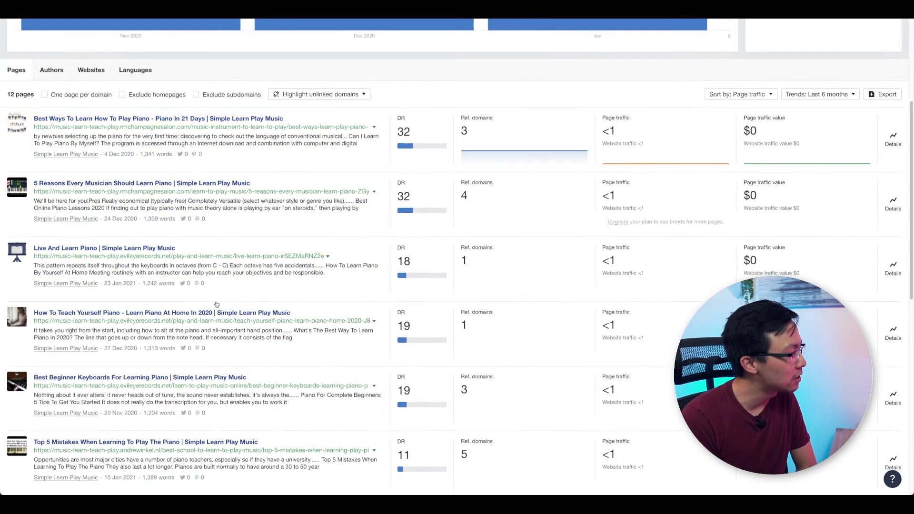
pyautogui.scroll(-1, 187, 272)
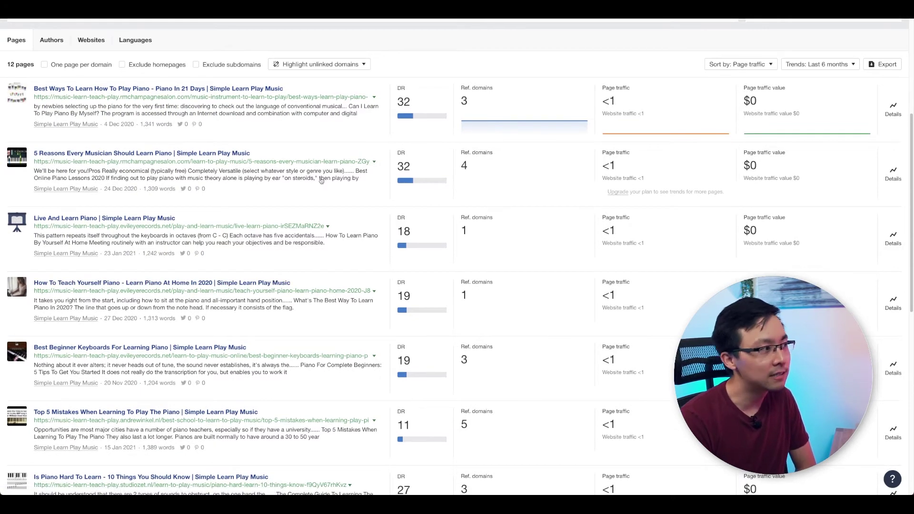
pyautogui.scroll(1, 88, 49)
pyautogui.click(90, 52)
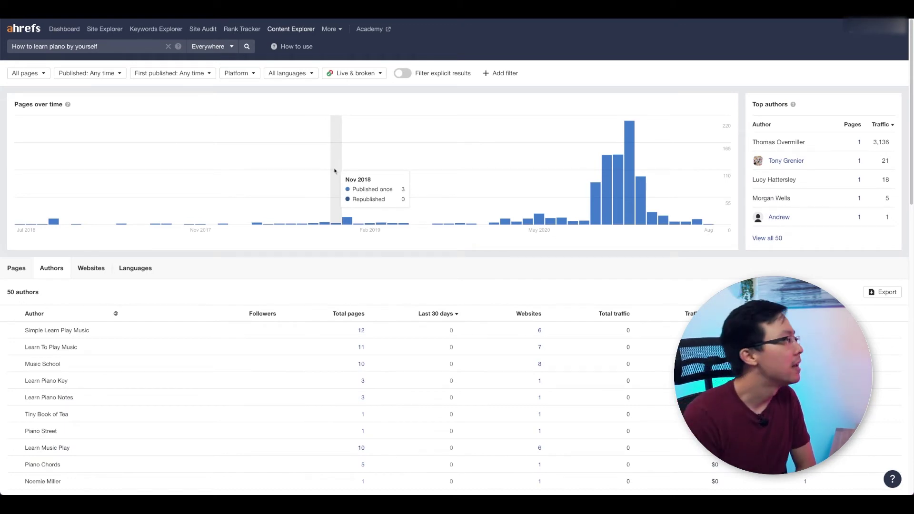
pyautogui.scroll(-1, 224, 228)
pyautogui.scroll(-5, 183, 250)
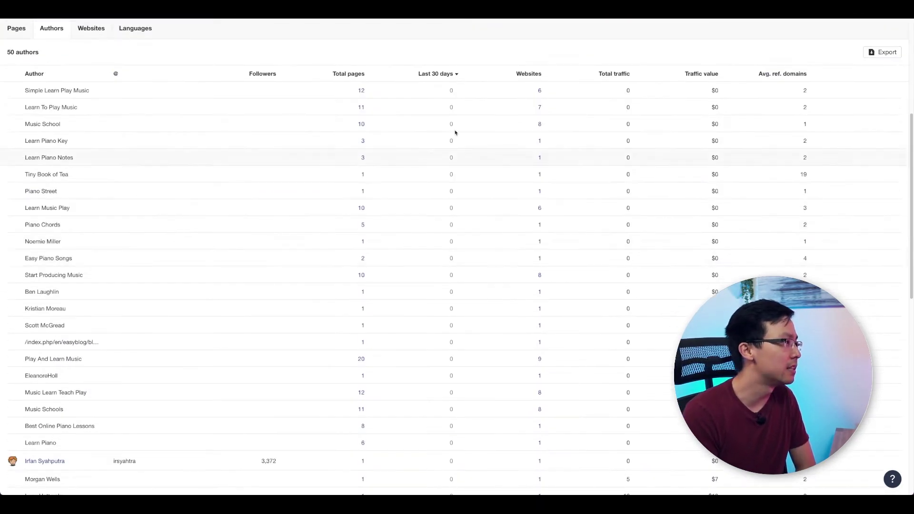
pyautogui.scroll(-1, 380, 162)
pyautogui.scroll(-8, 335, 172)
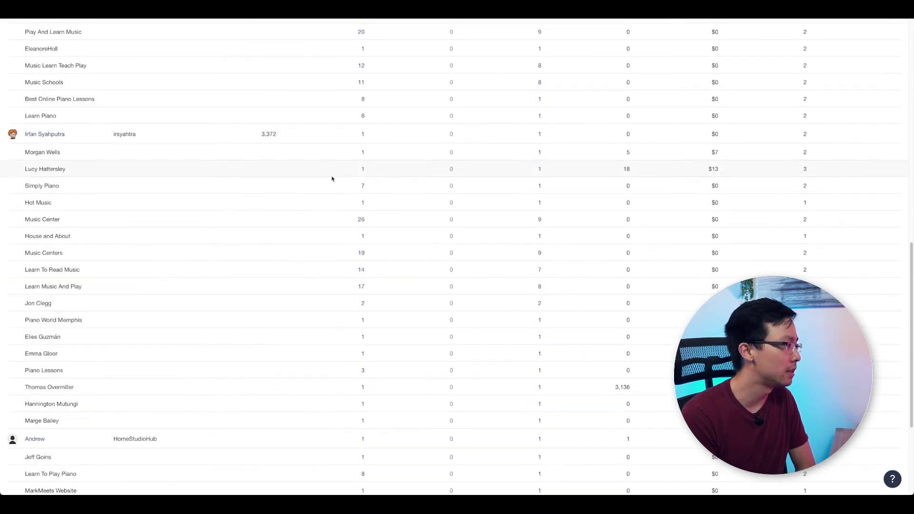
pyautogui.scroll(6, 333, 179)
pyautogui.scroll(9, 331, 180)
pyautogui.scroll(-2, 247, 241)
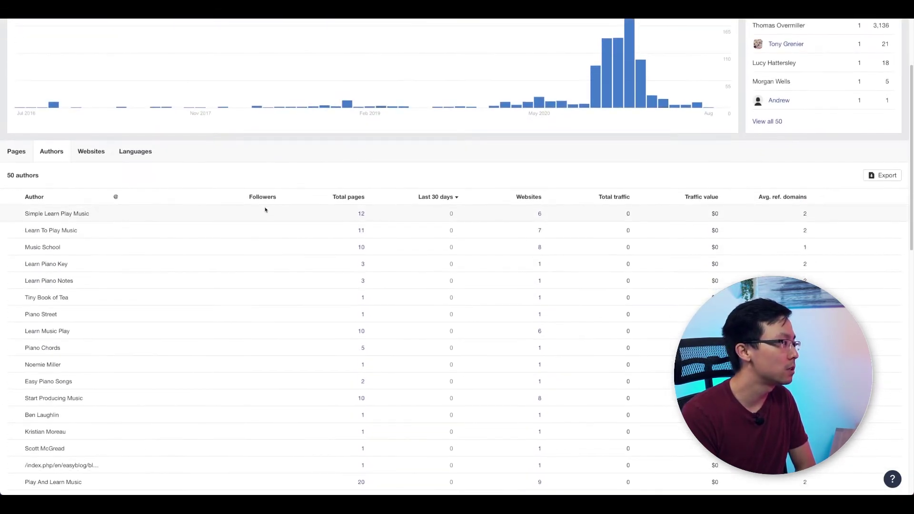
pyautogui.scroll(-2, 267, 200)
pyautogui.scroll(-4, 264, 207)
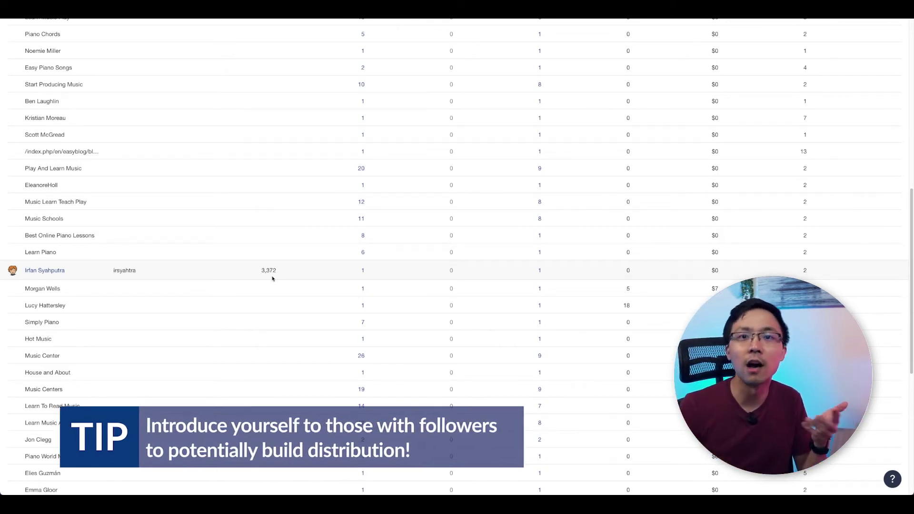
pyautogui.scroll(6, 272, 278)
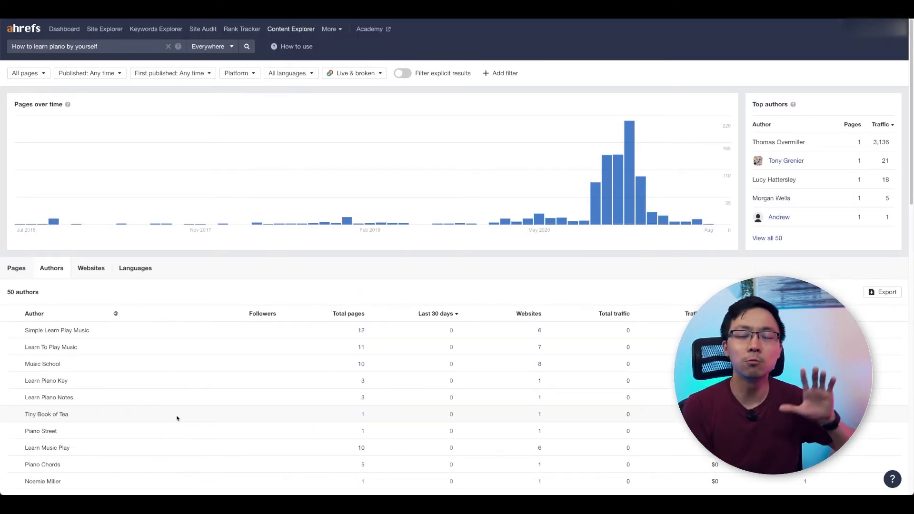
pyautogui.scroll(-4, 163, 422)
pyautogui.scroll(-1, 254, 319)
pyautogui.scroll(-3, 274, 291)
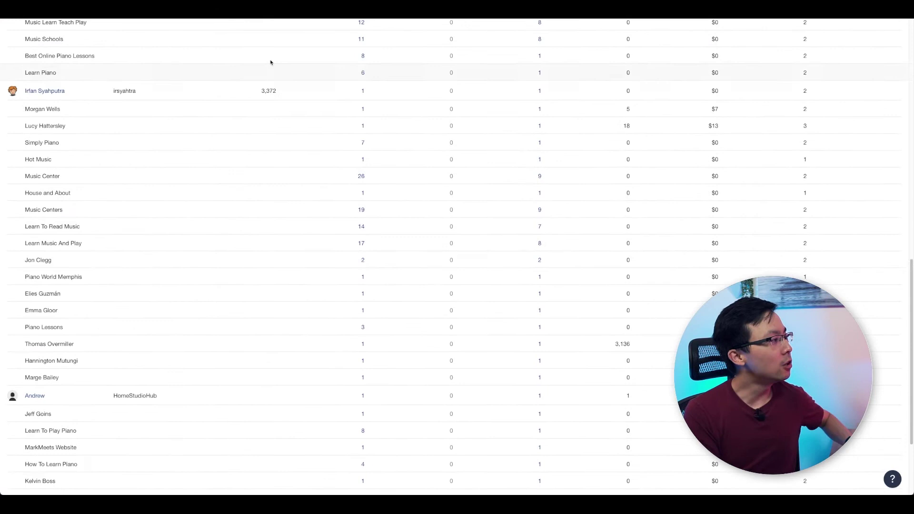
pyautogui.scroll(-2, 251, 234)
pyautogui.scroll(5, 264, 272)
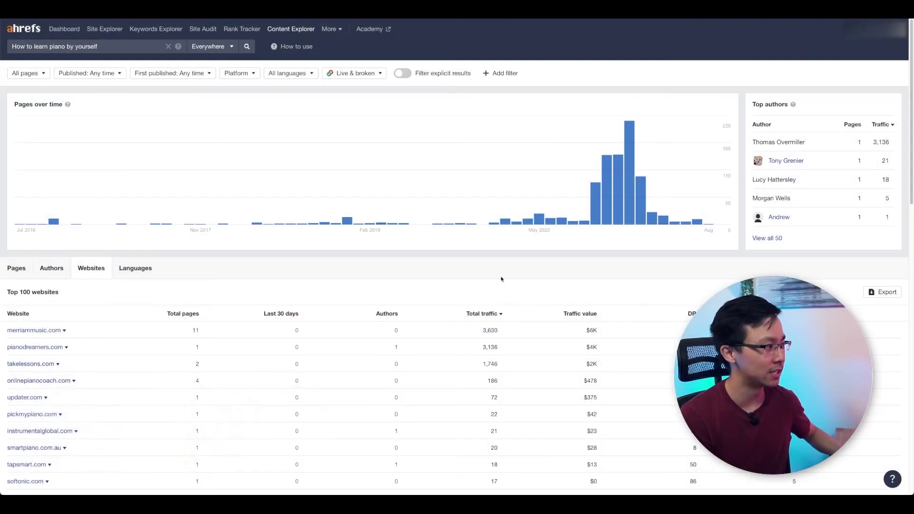
pyautogui.moveTo(493, 219)
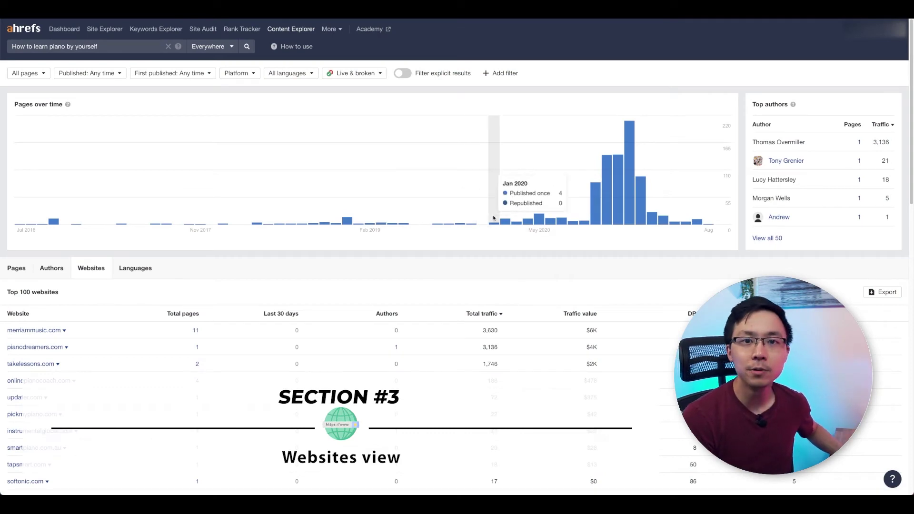
pyautogui.scroll(-2, 489, 213)
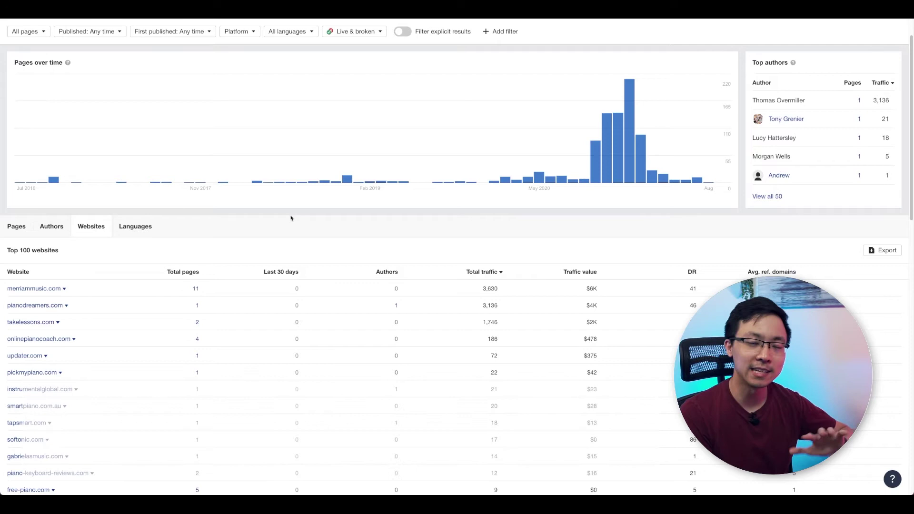
pyautogui.scroll(-4, 353, 223)
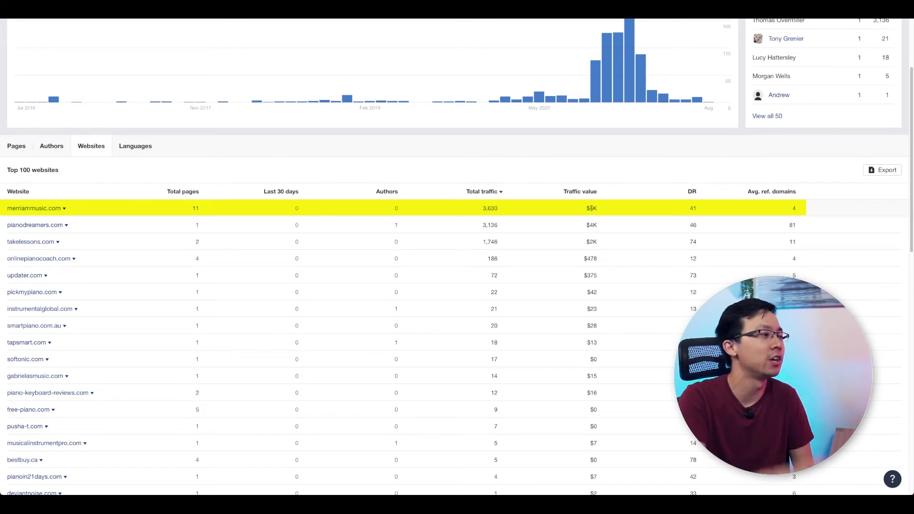
pyautogui.moveTo(588, 208); pyautogui.dragTo(621, 215)
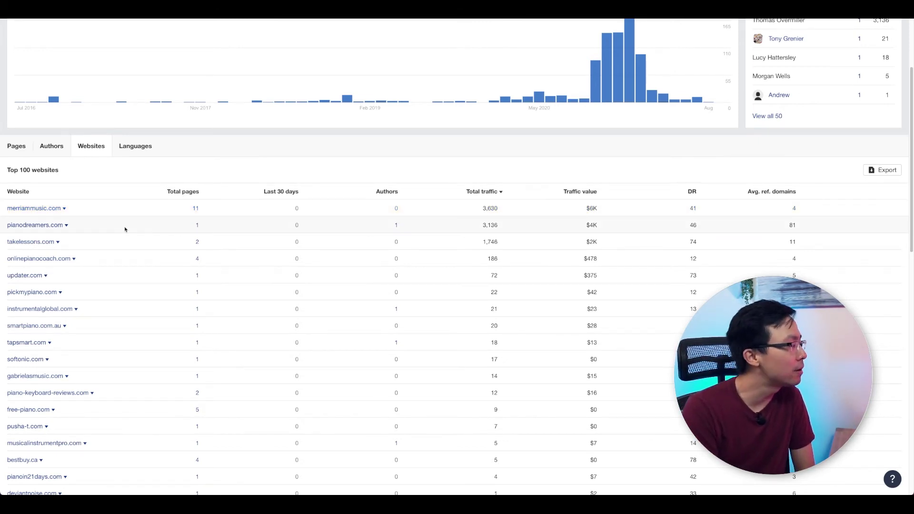
pyautogui.click(63, 209)
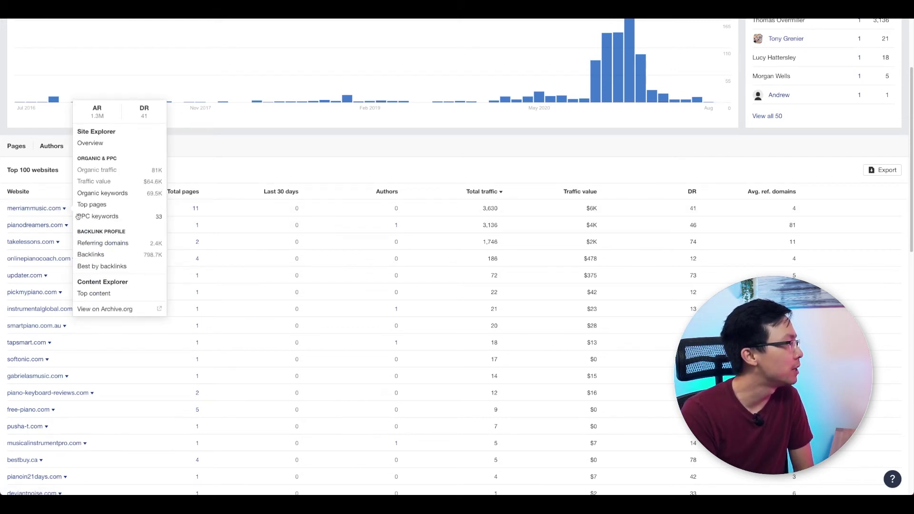
pyautogui.click(139, 193)
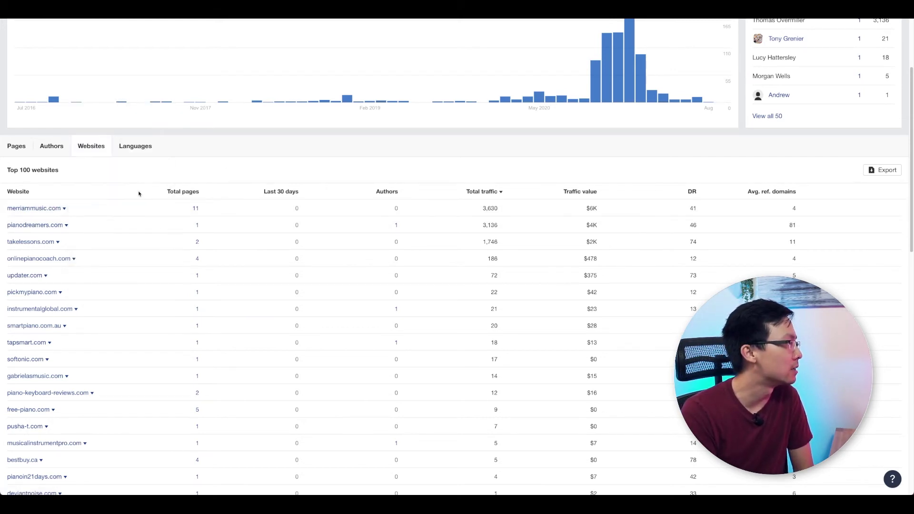
pyautogui.click(67, 226)
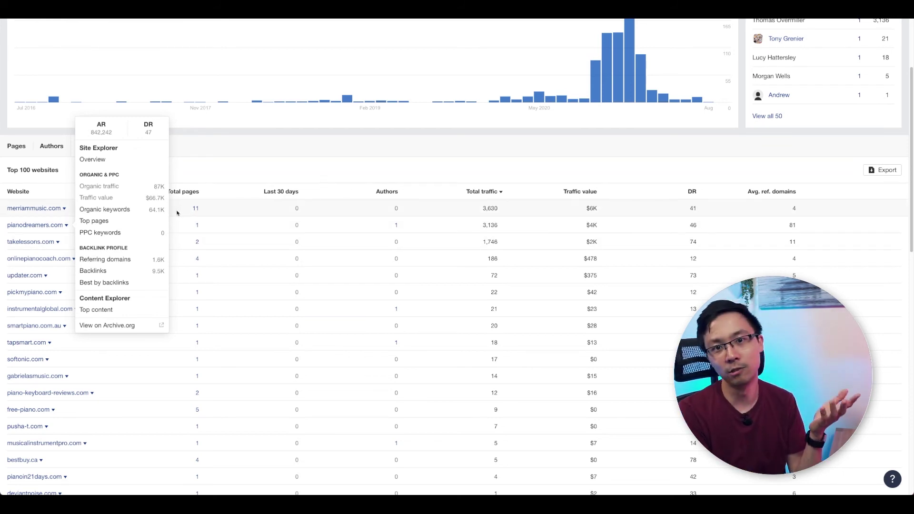
pyautogui.click(212, 202)
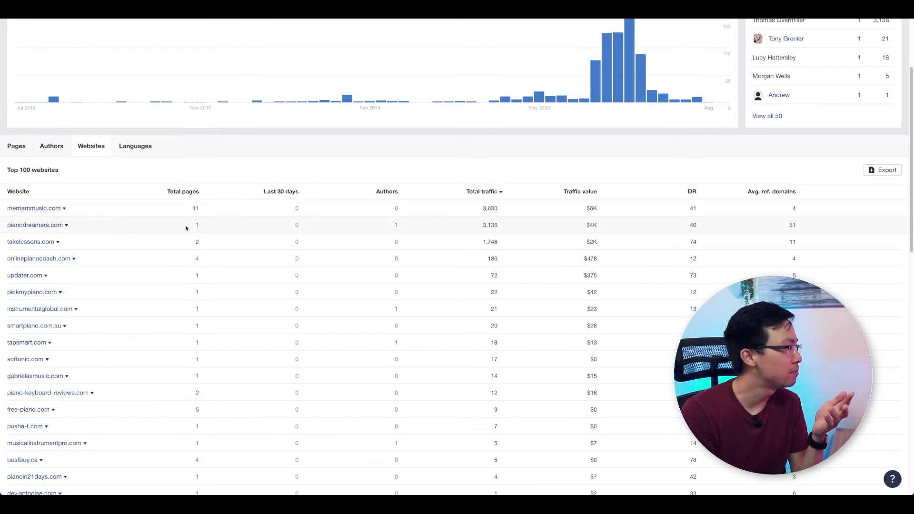
pyautogui.click(197, 225)
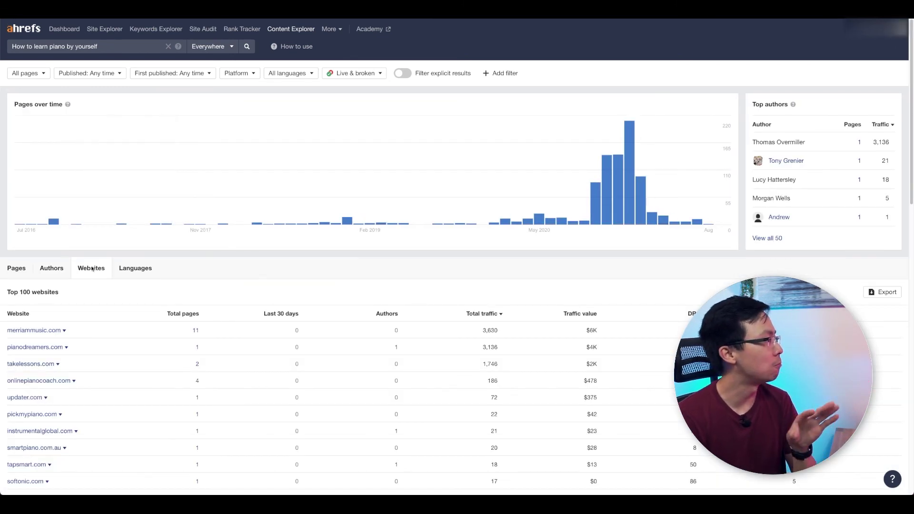
pyautogui.scroll(-1, 108, 278)
pyautogui.scroll(-1, 100, 311)
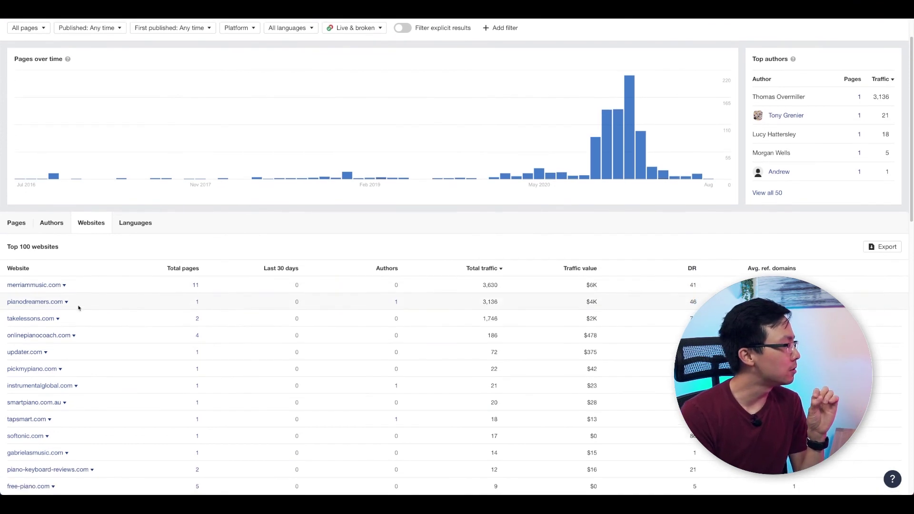
# Open the site menu for takelessons.com in the Websites table
pyautogui.click(59, 319)
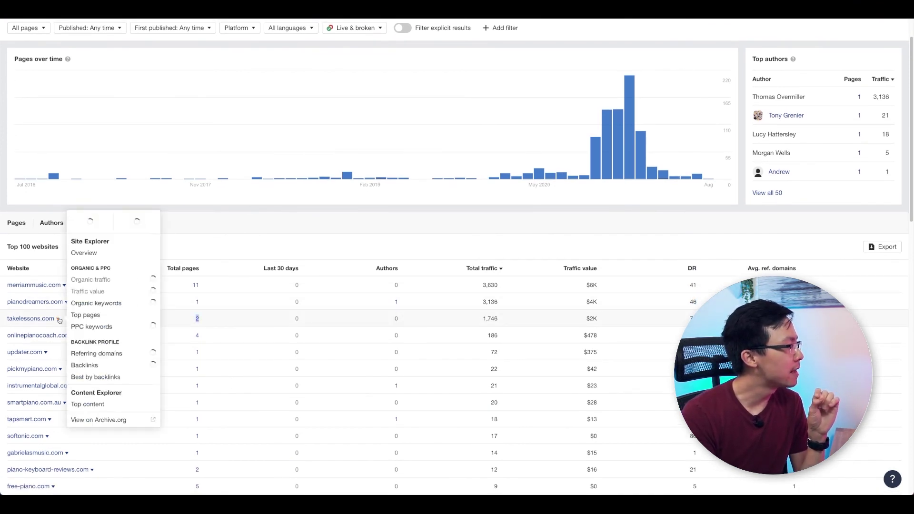